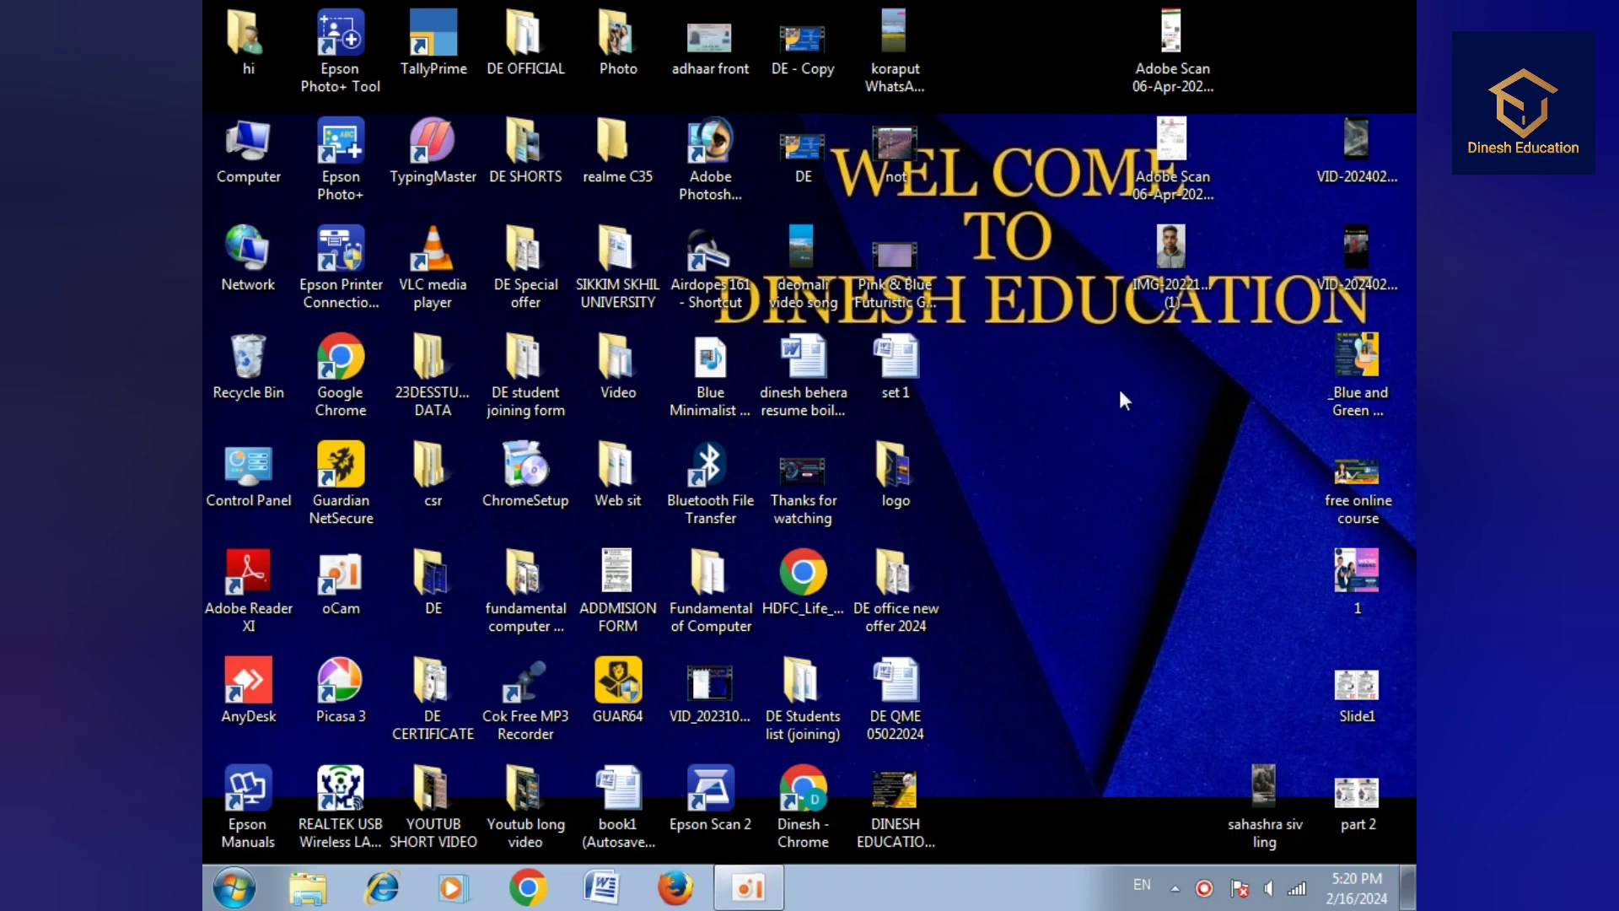
# - Launch PowerPoint 2007 with a blank Presentation1 and show the View tab's commands
pyautogui.click(224, 878)
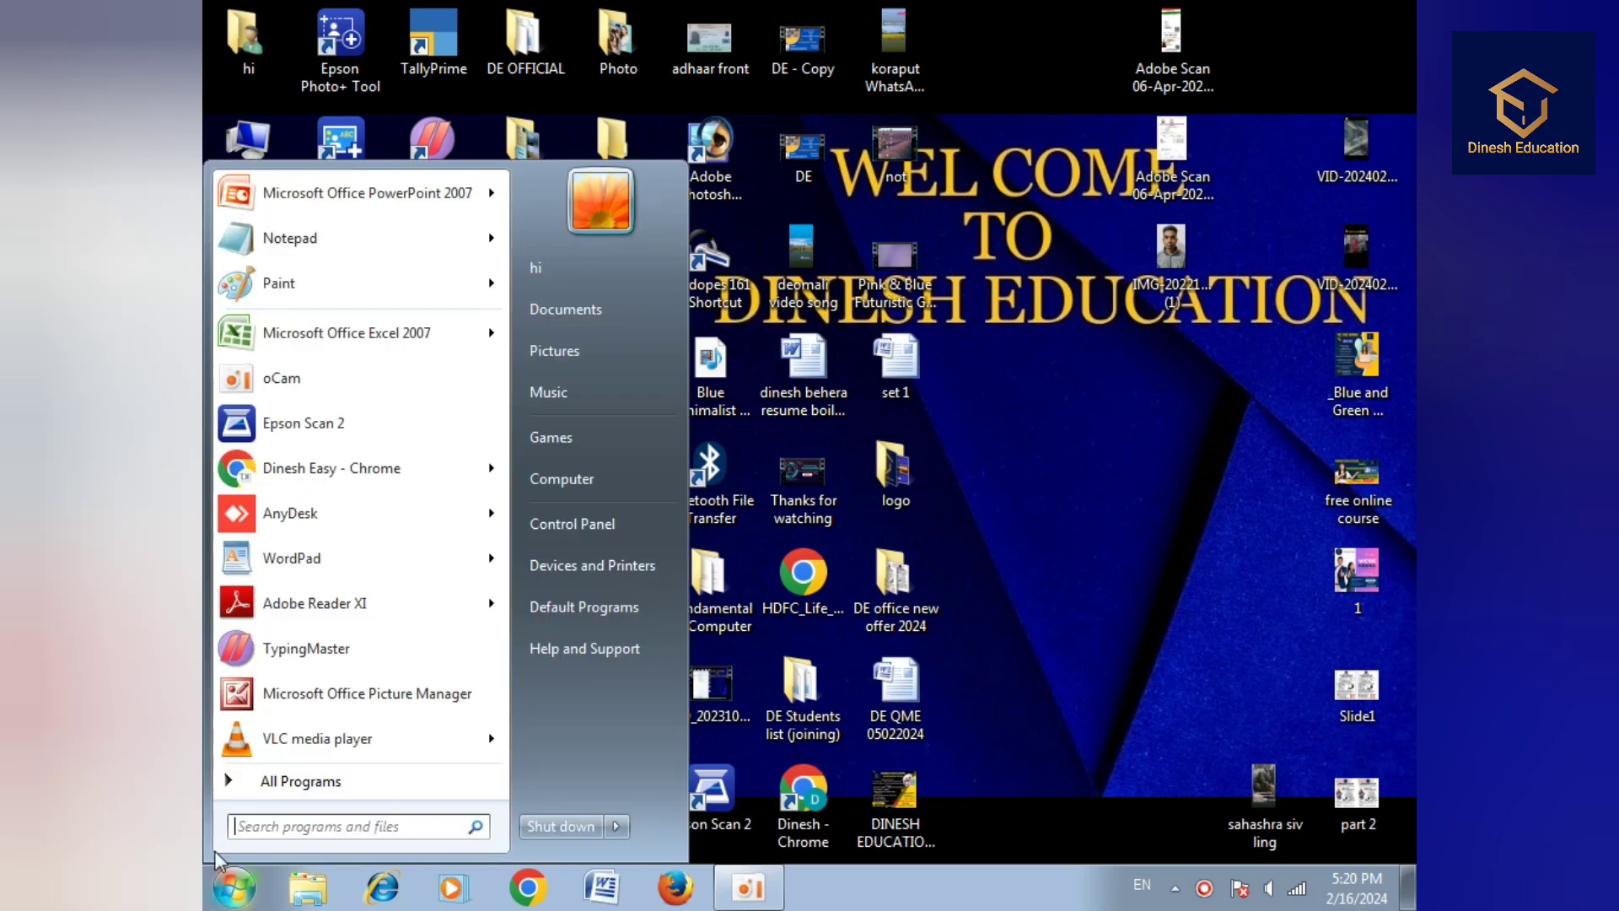
pyautogui.click(379, 193)
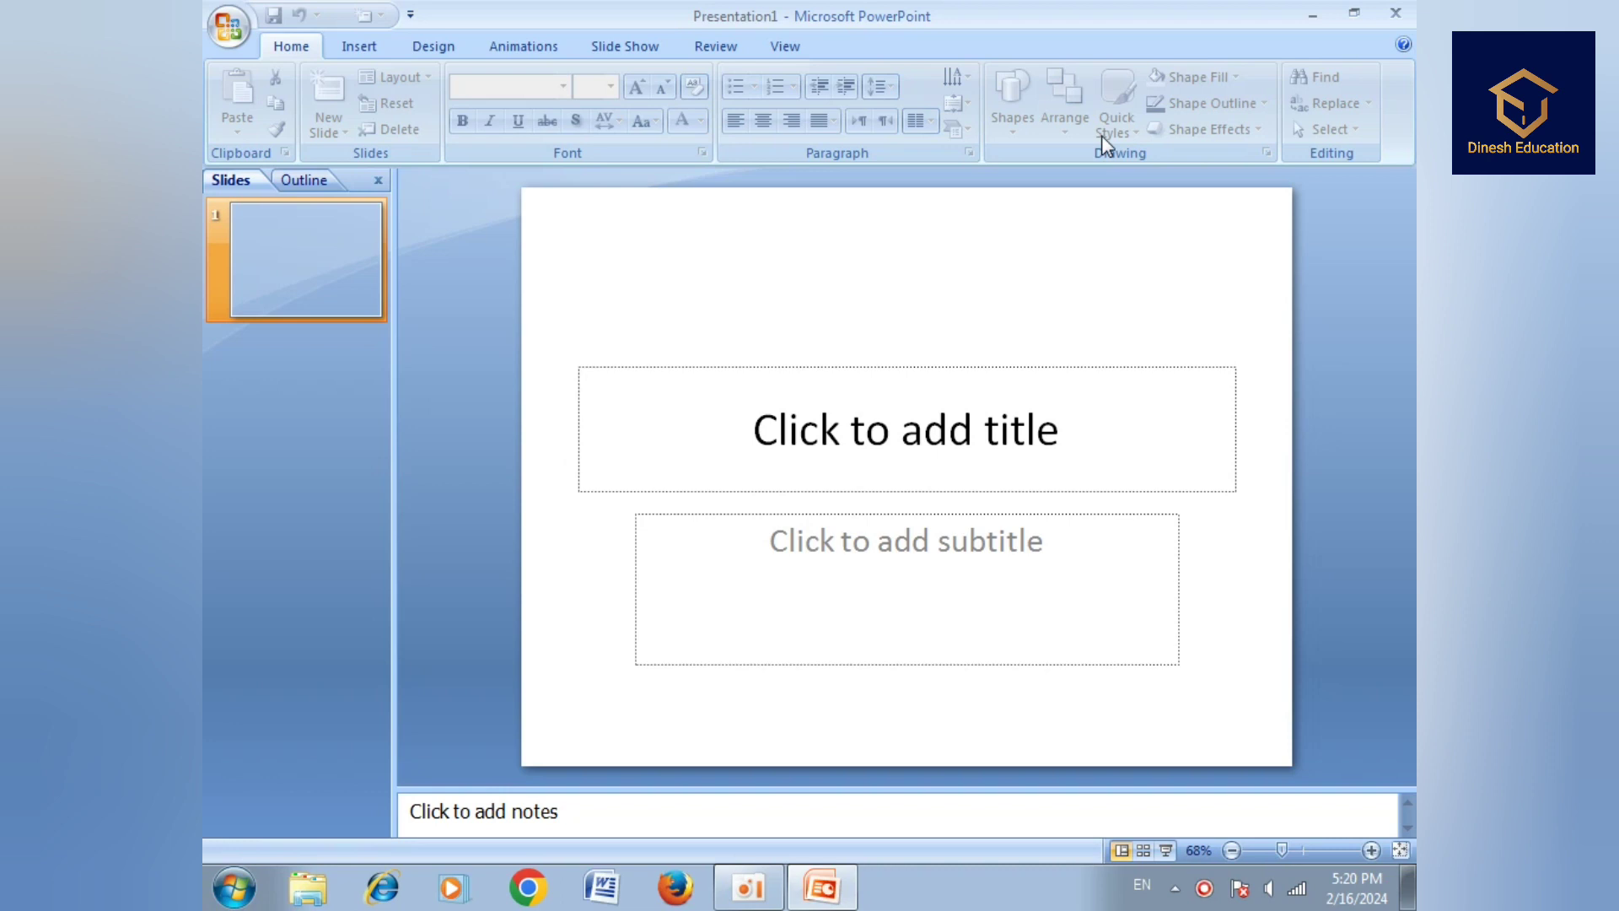
pyautogui.click(783, 48)
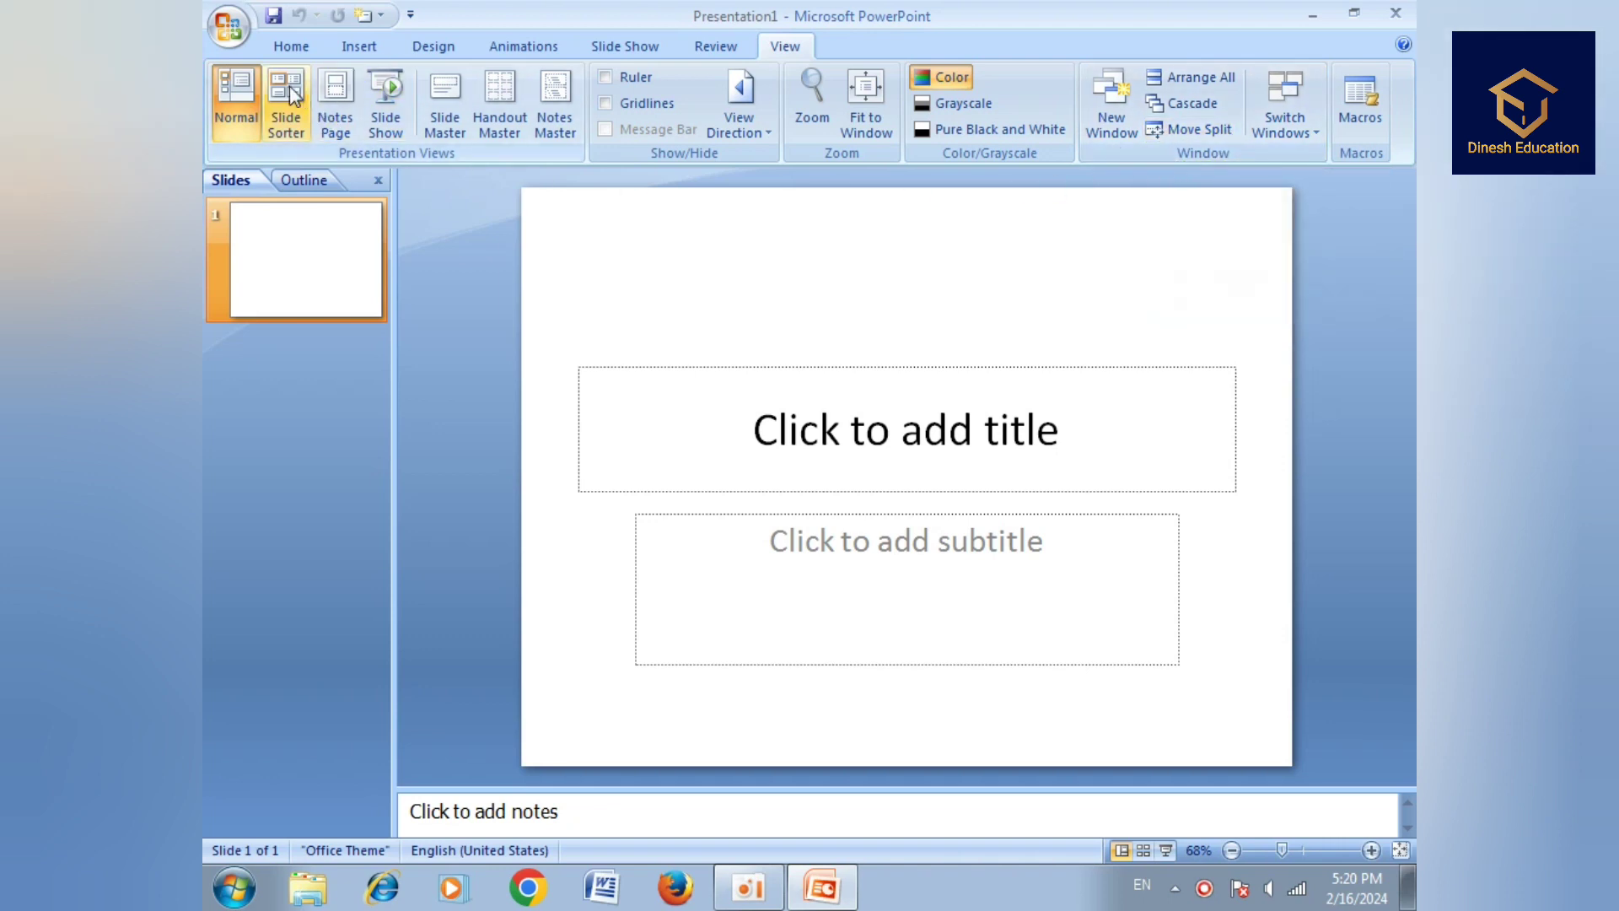
# - Open powerpoint docx and Koraput natural view from the Recent Documents list
pyautogui.click(237, 35)
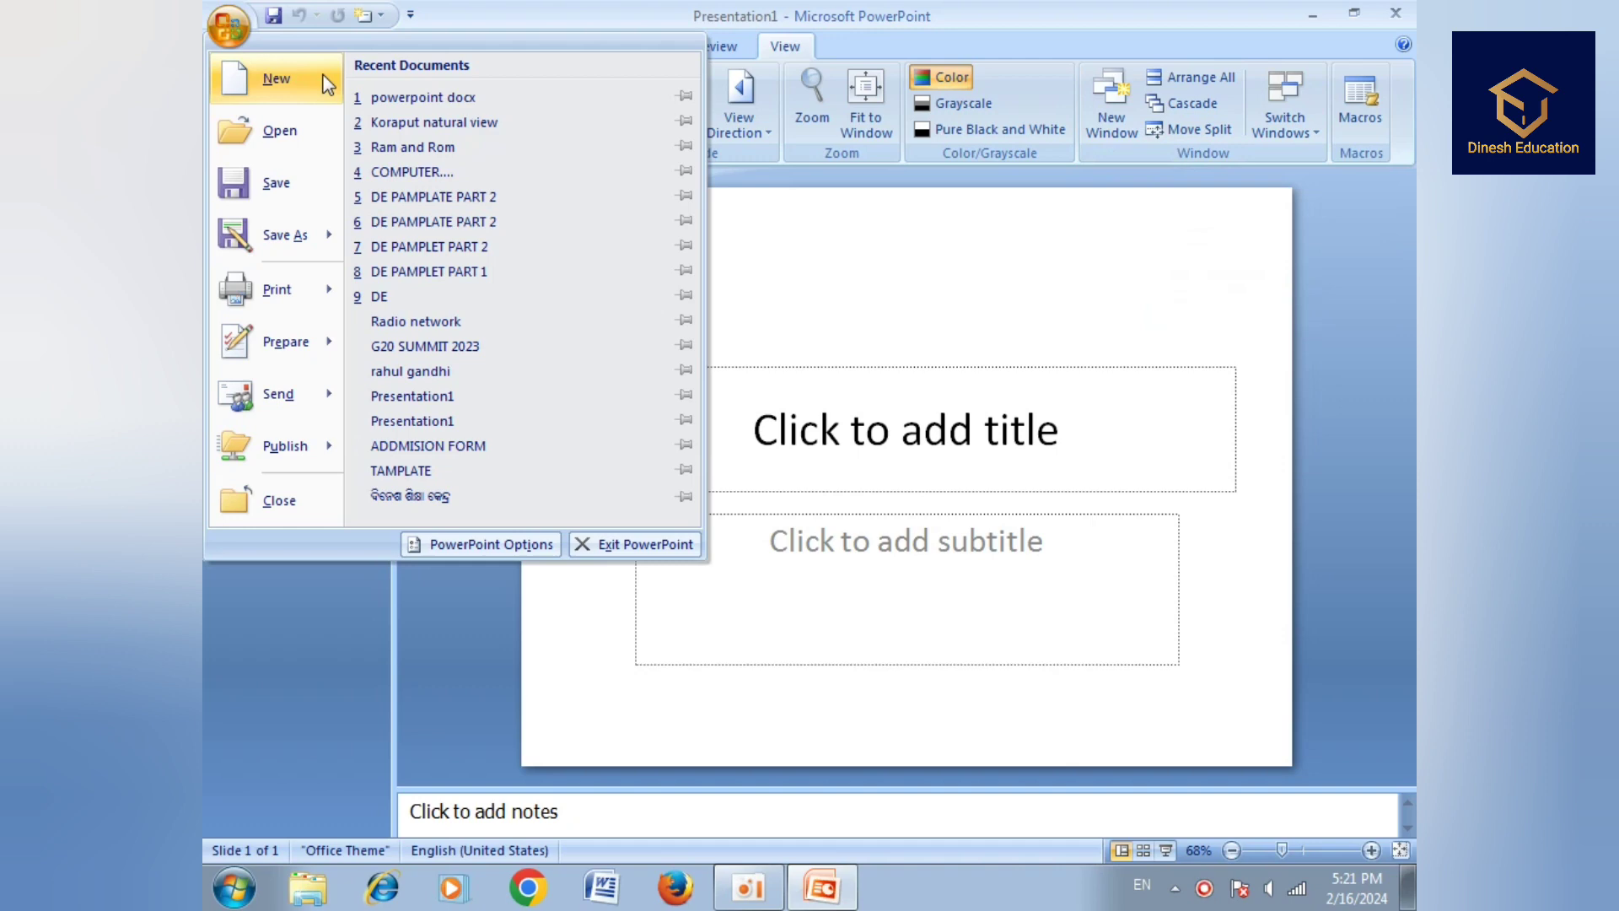
pyautogui.click(444, 96)
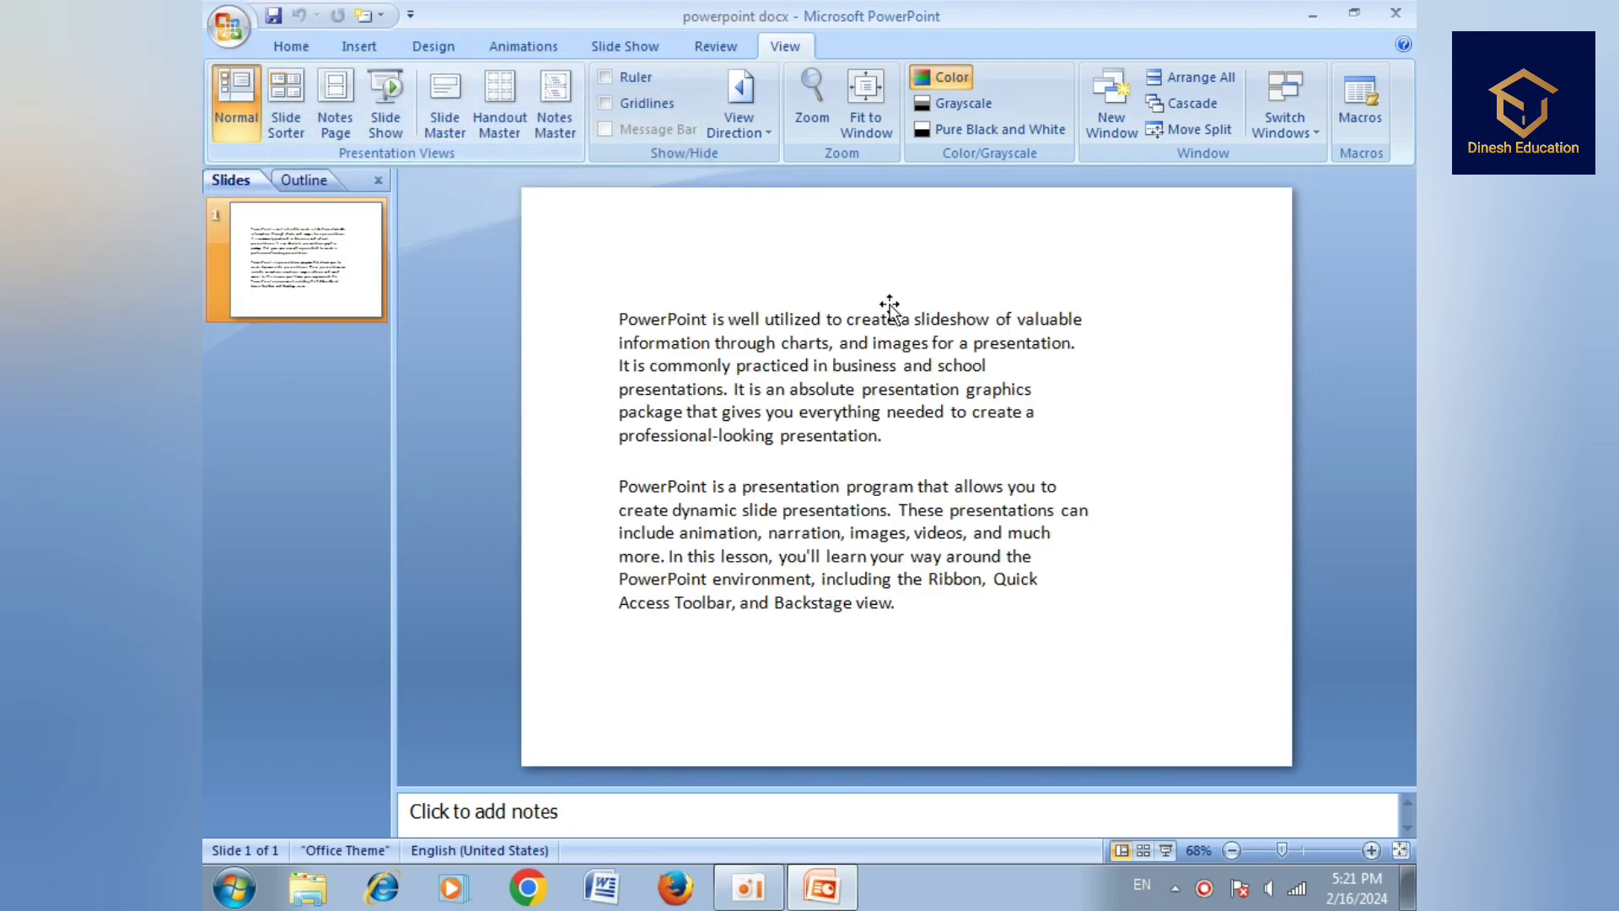
pyautogui.click(231, 34)
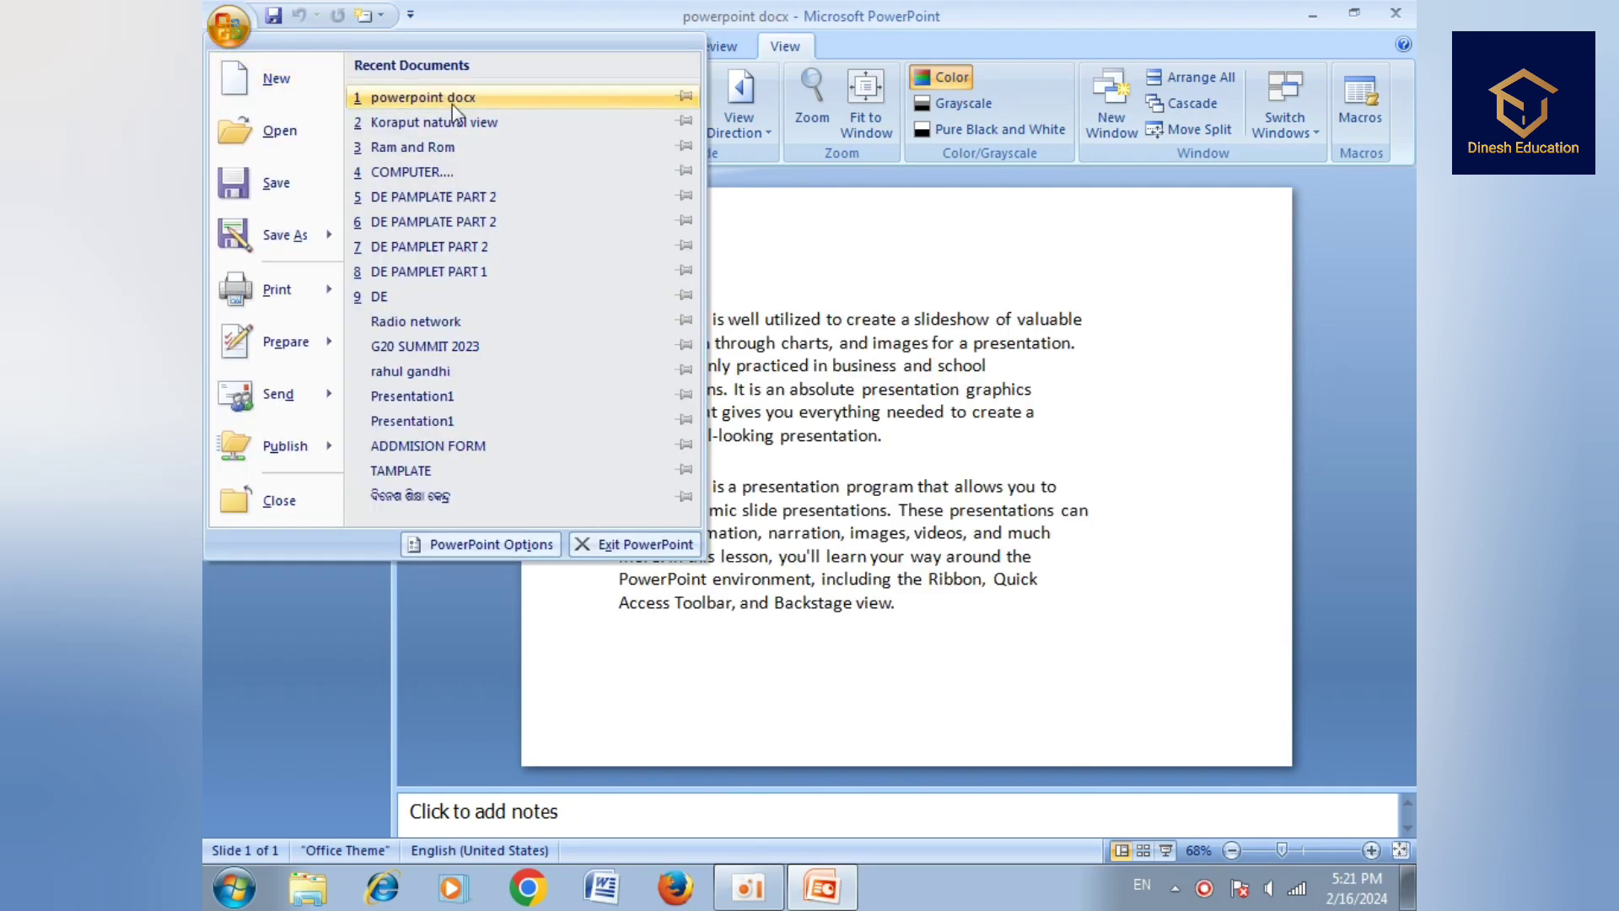
pyautogui.click(473, 115)
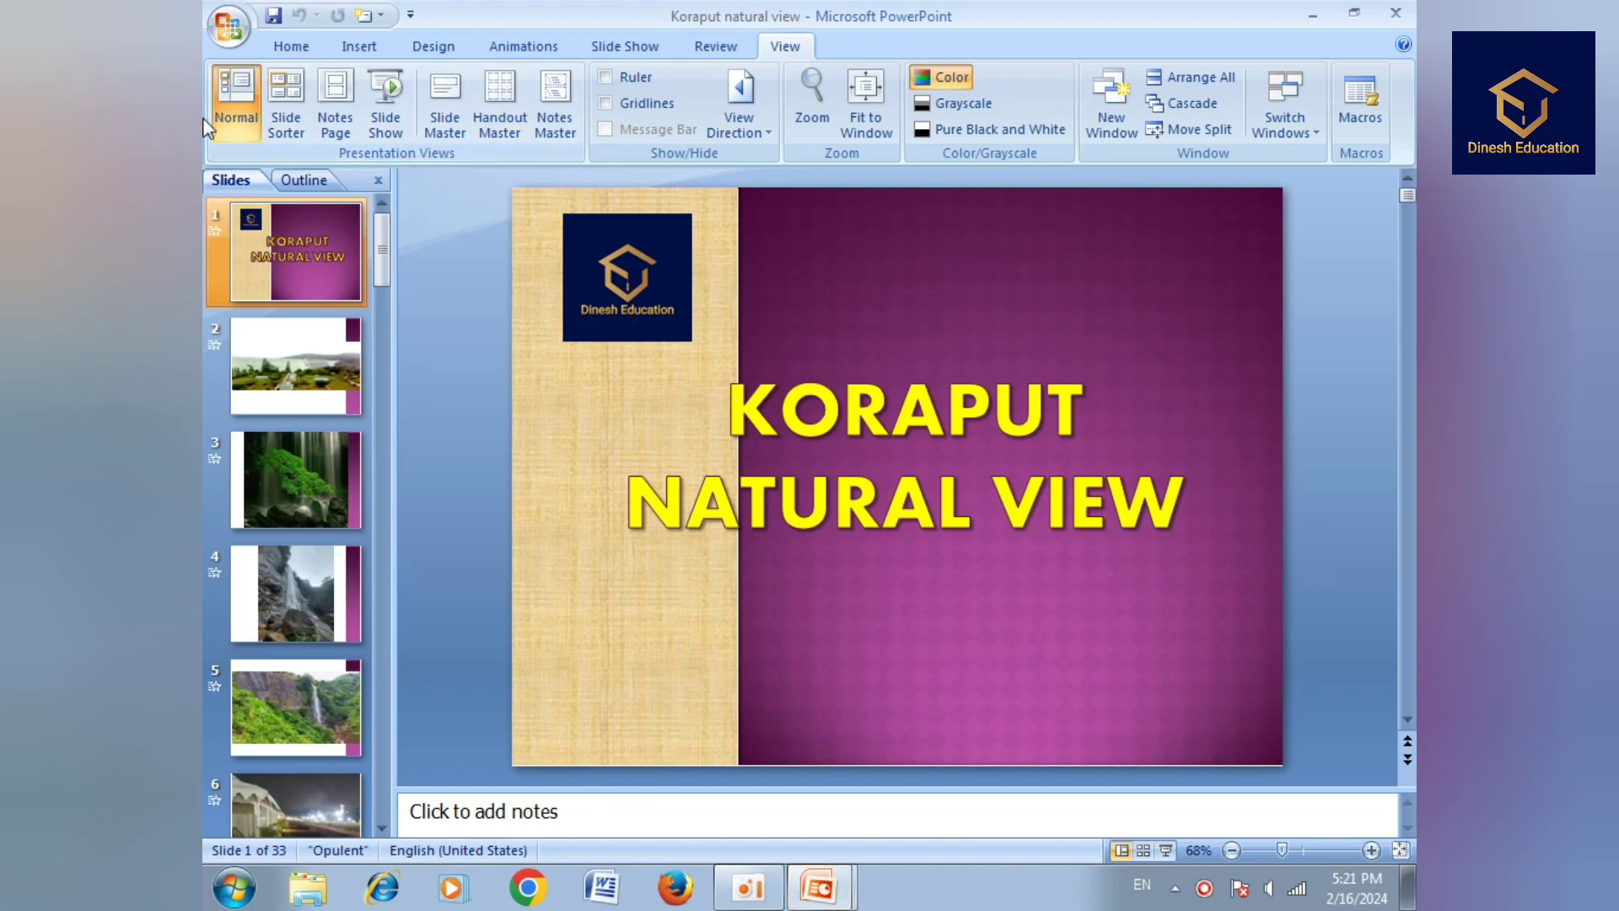
# - Open Ram and Rom and G20 SUMMIT 2023 from the Recent Documents list
pyautogui.click(229, 28)
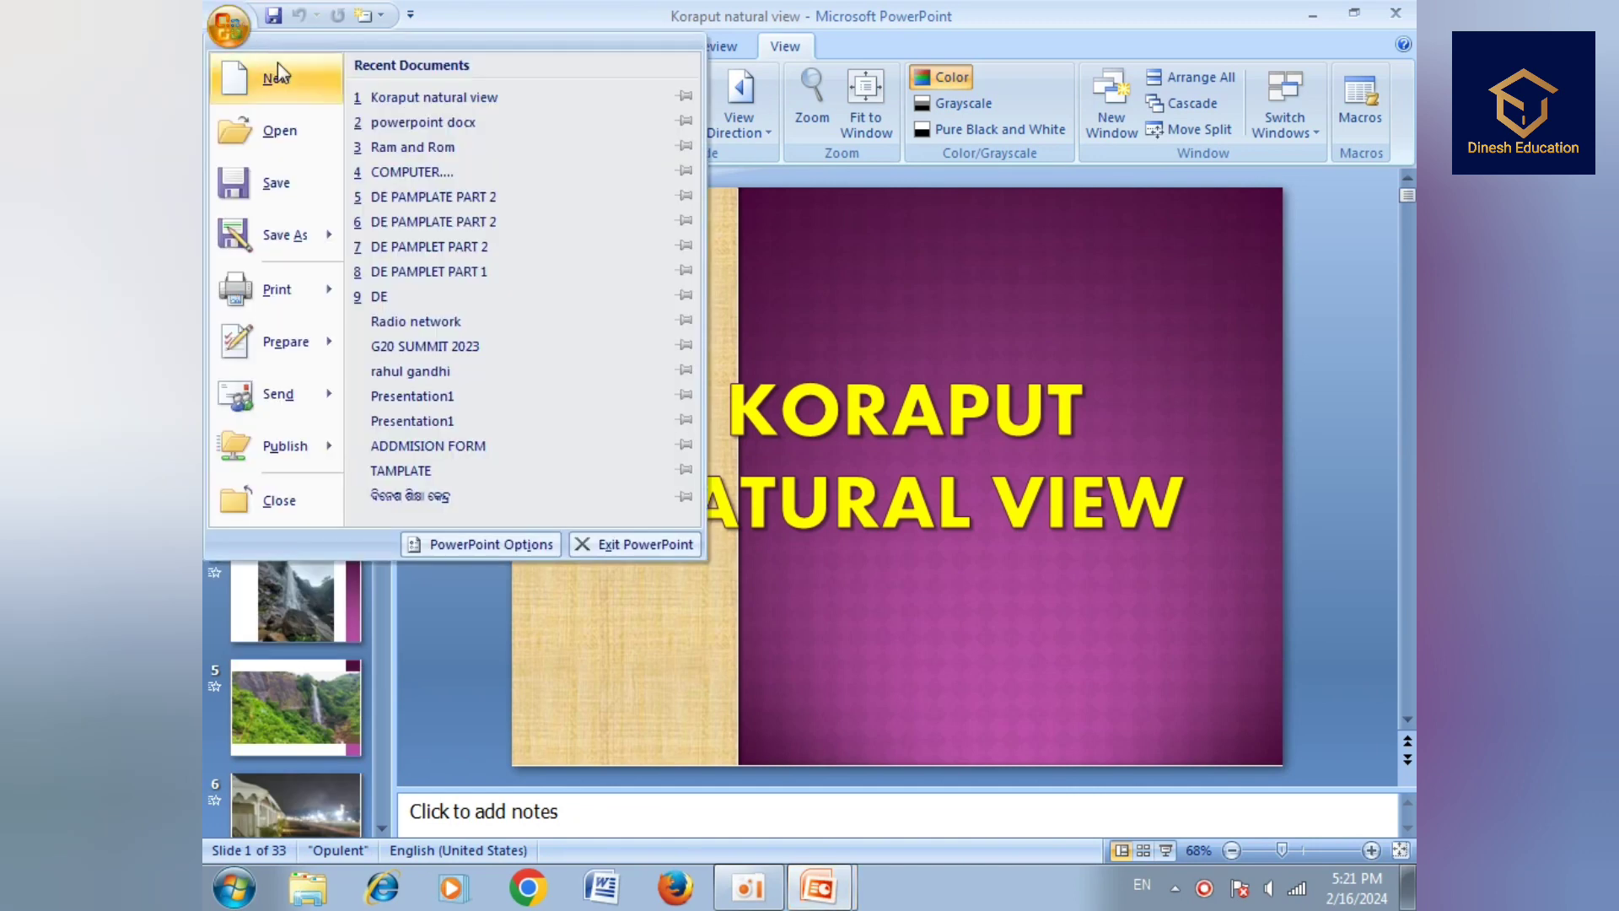
pyautogui.click(419, 147)
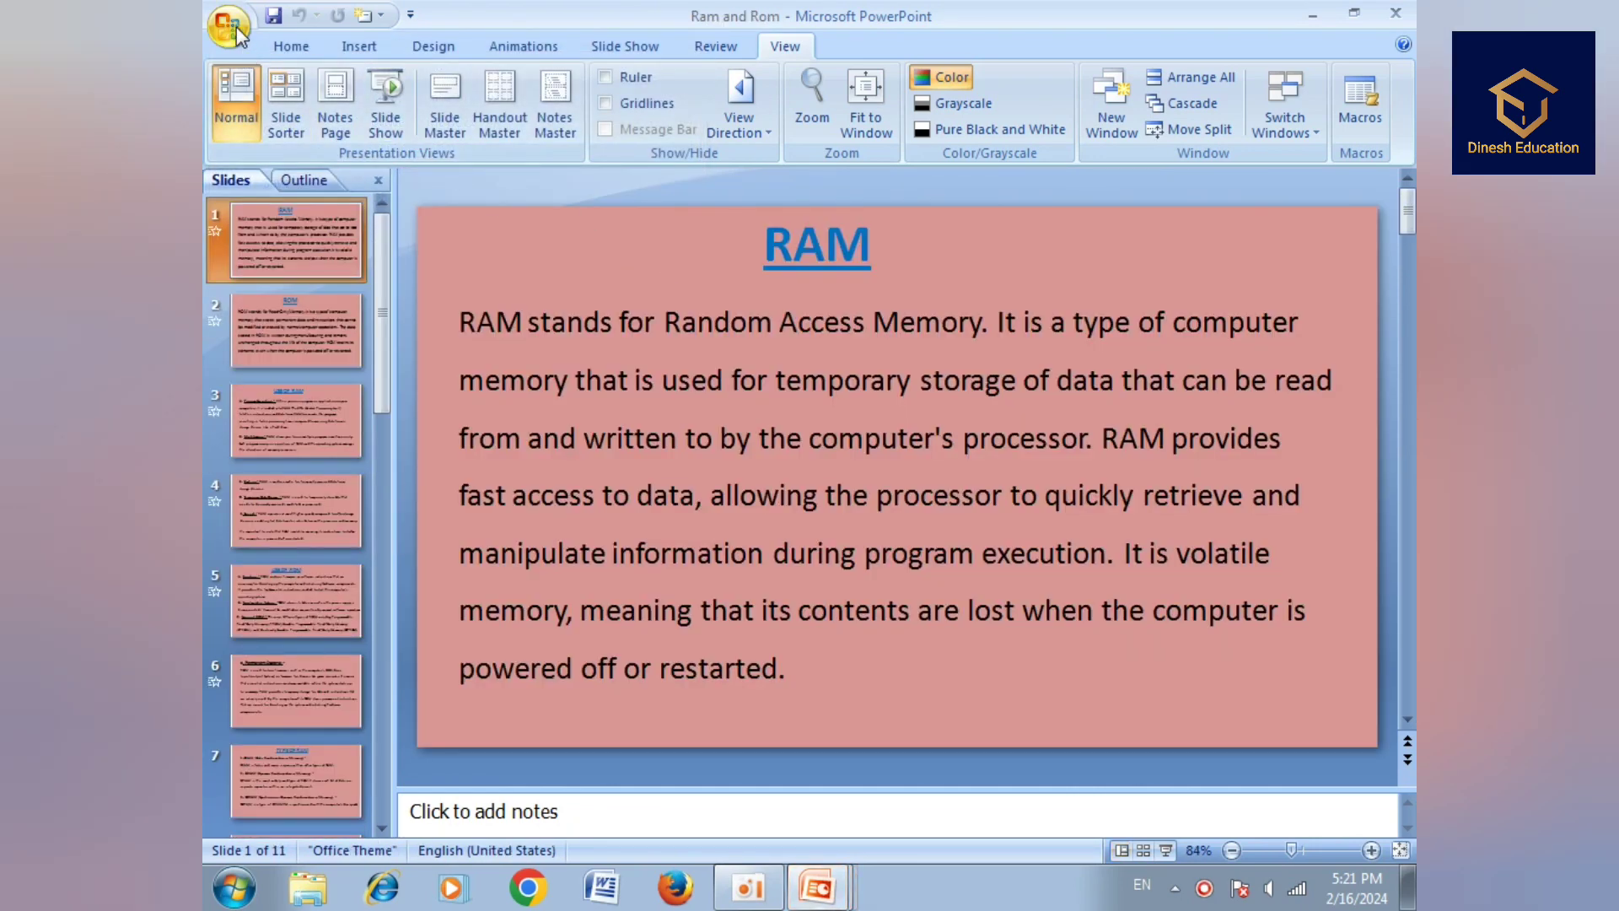
pyautogui.click(236, 27)
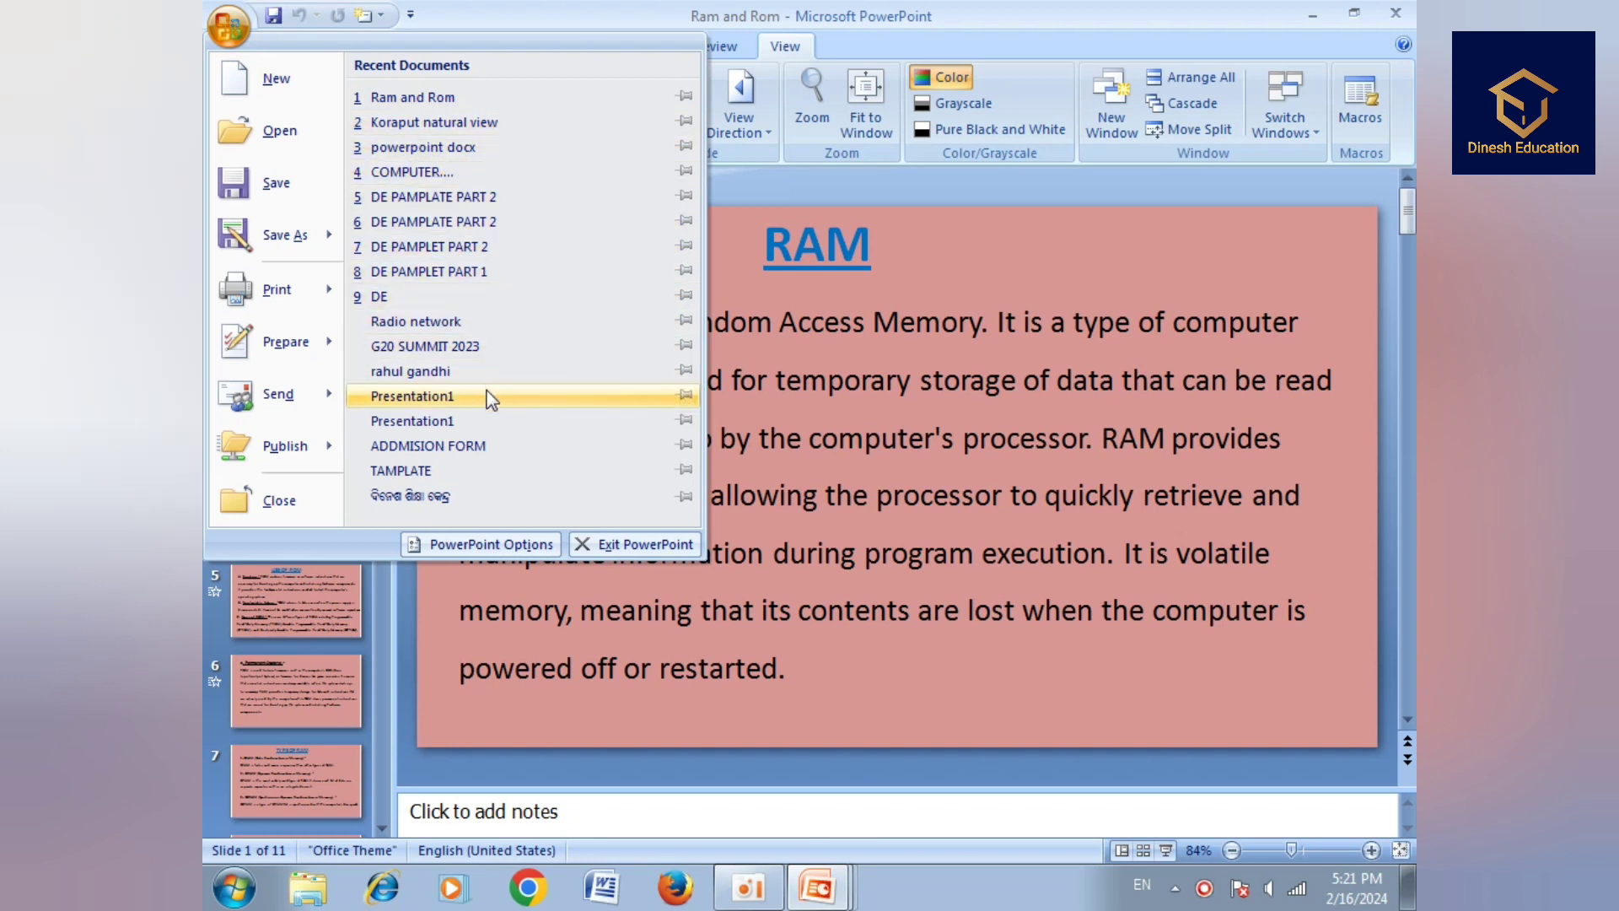
pyautogui.click(474, 348)
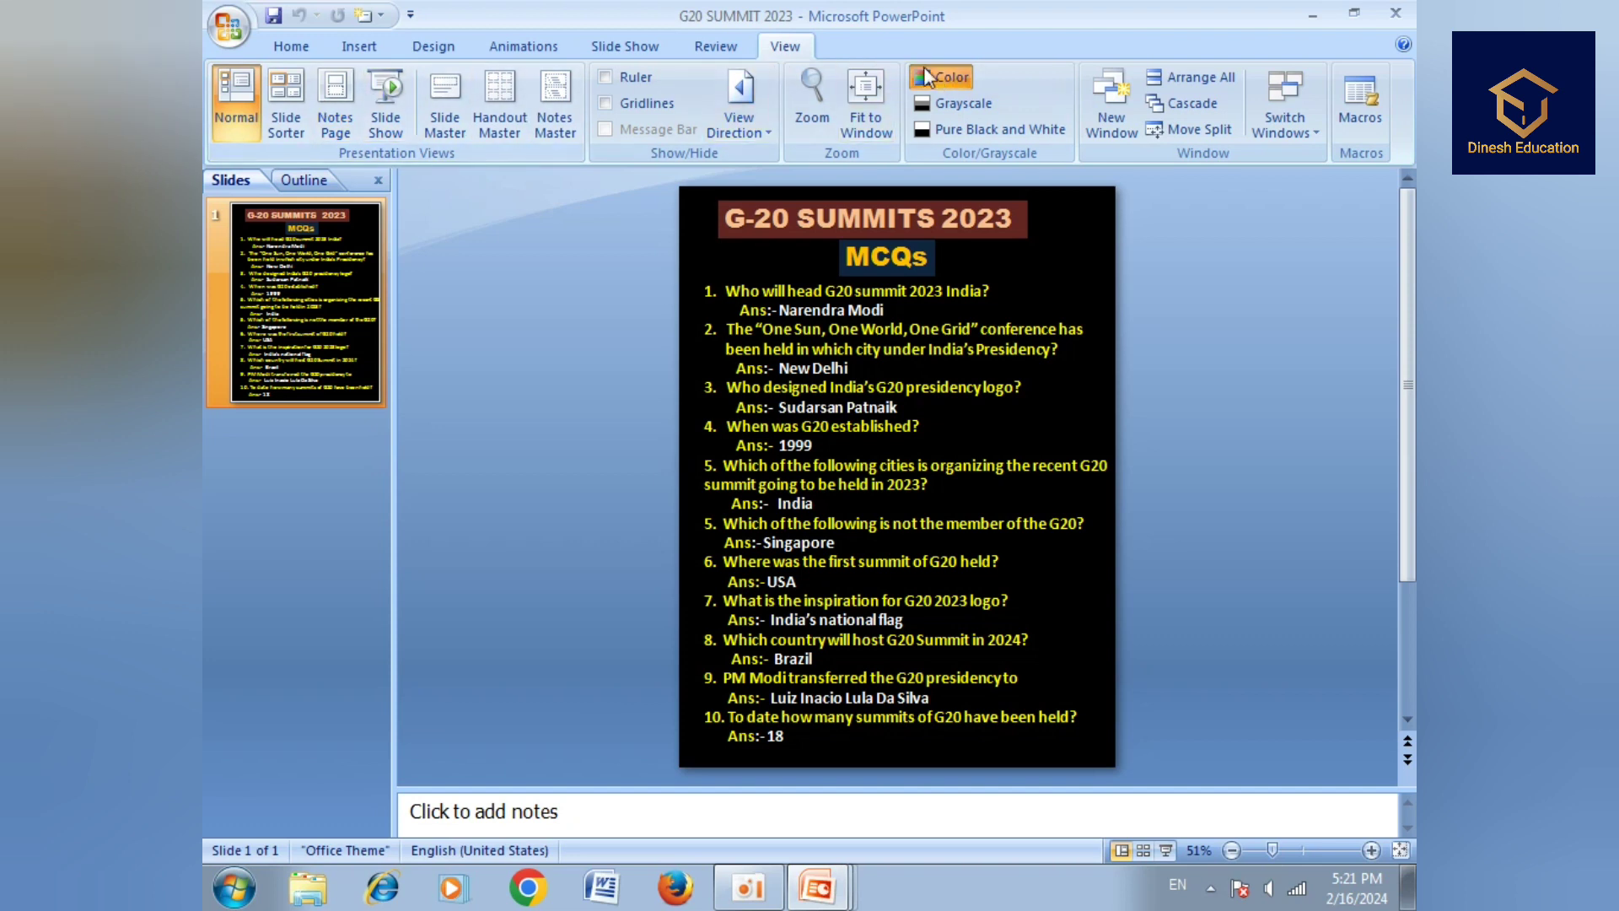
# - Open two extra G20 SUMMIT 2023 windows and tile all open windows
pyautogui.click(1102, 120)
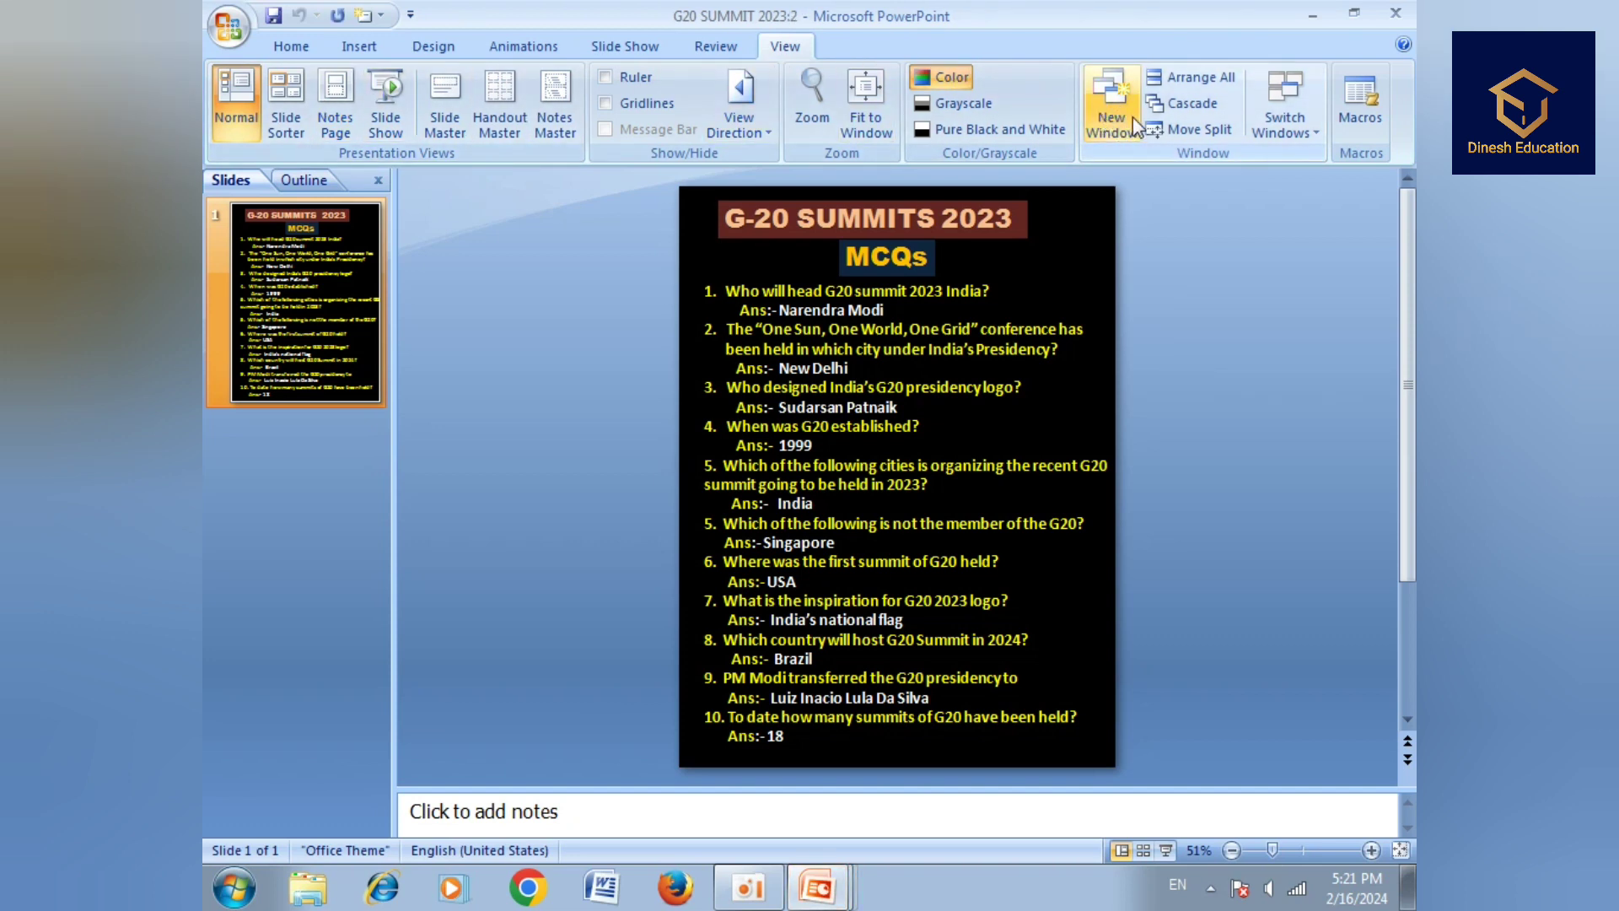
pyautogui.click(1131, 118)
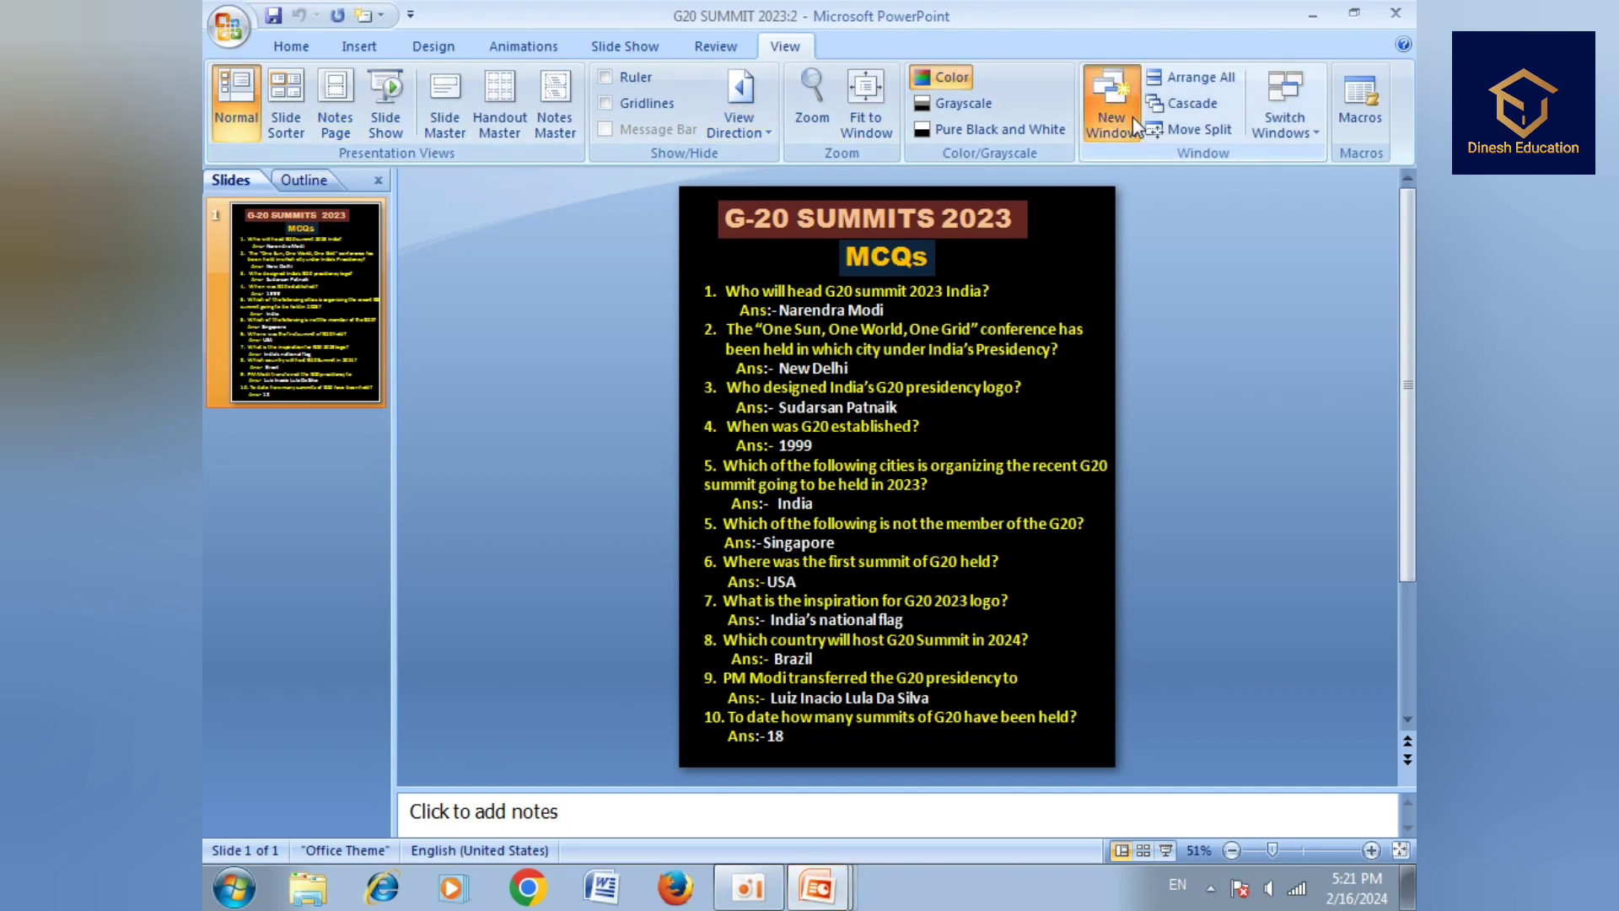
pyautogui.click(1176, 83)
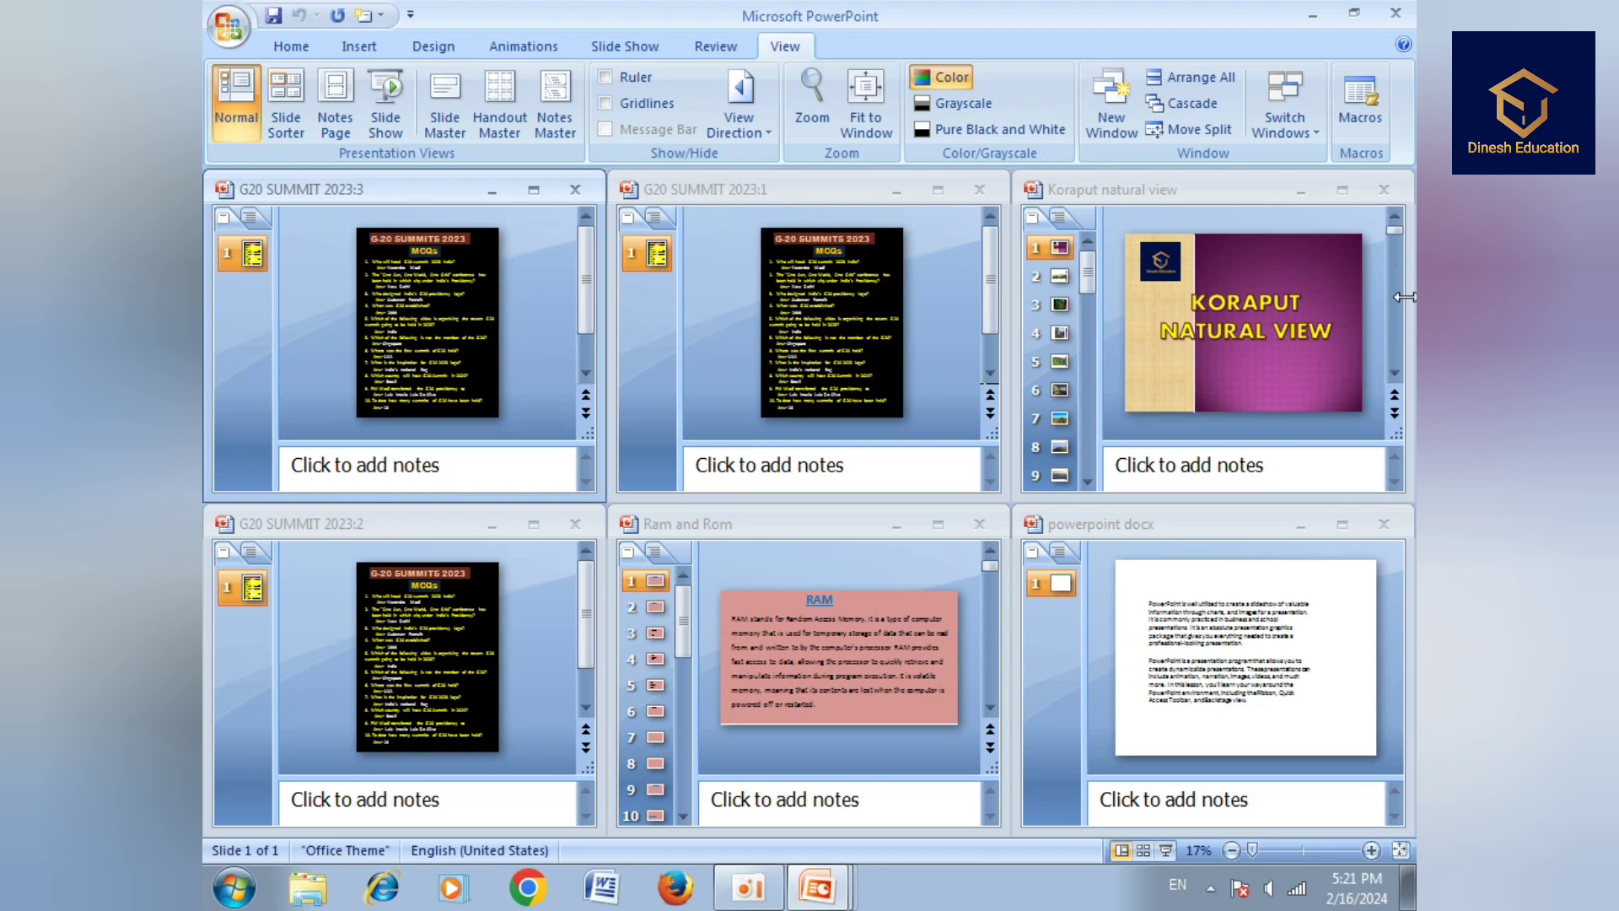
# - Close the G20 :3 and :2 copies and re-tile the four presentations
pyautogui.click(576, 191)
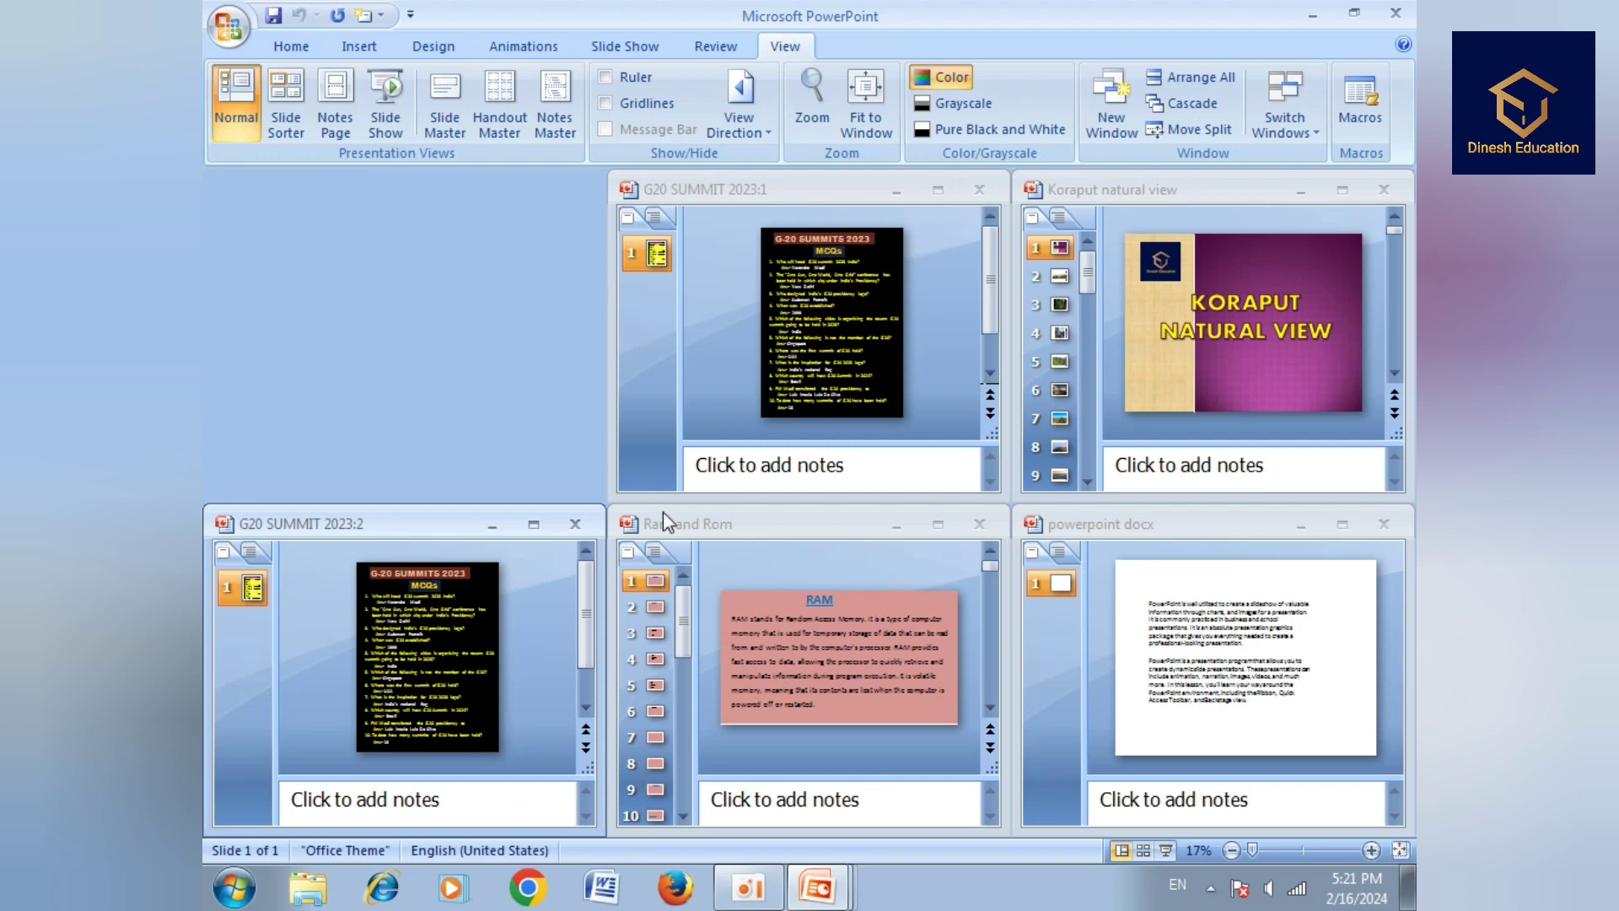
pyautogui.click(576, 524)
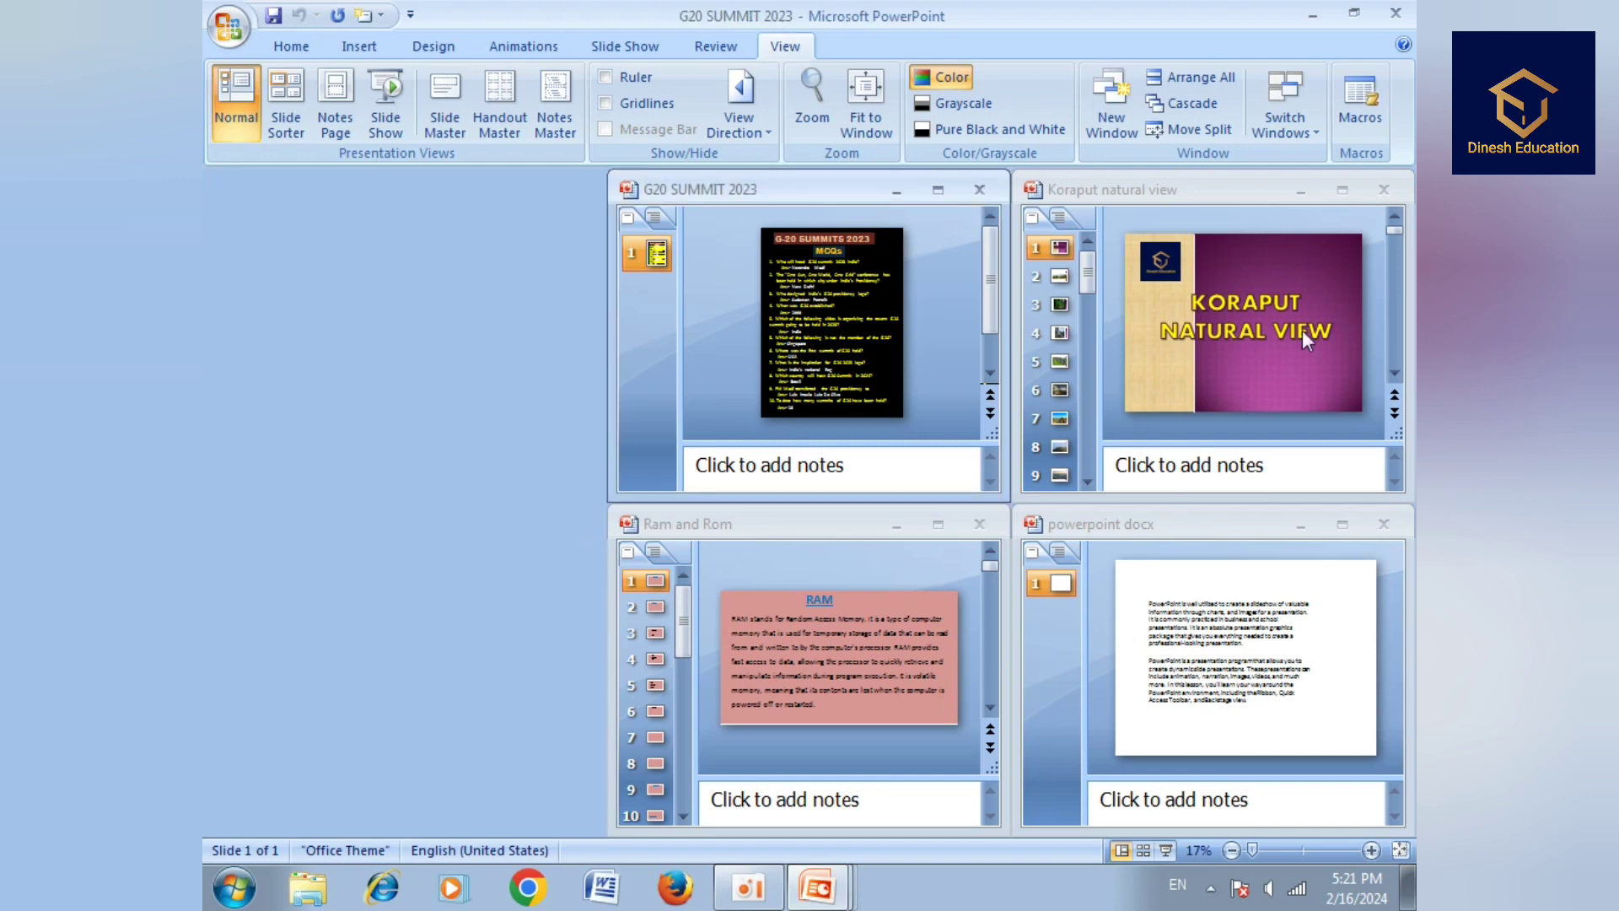
pyautogui.click(1211, 77)
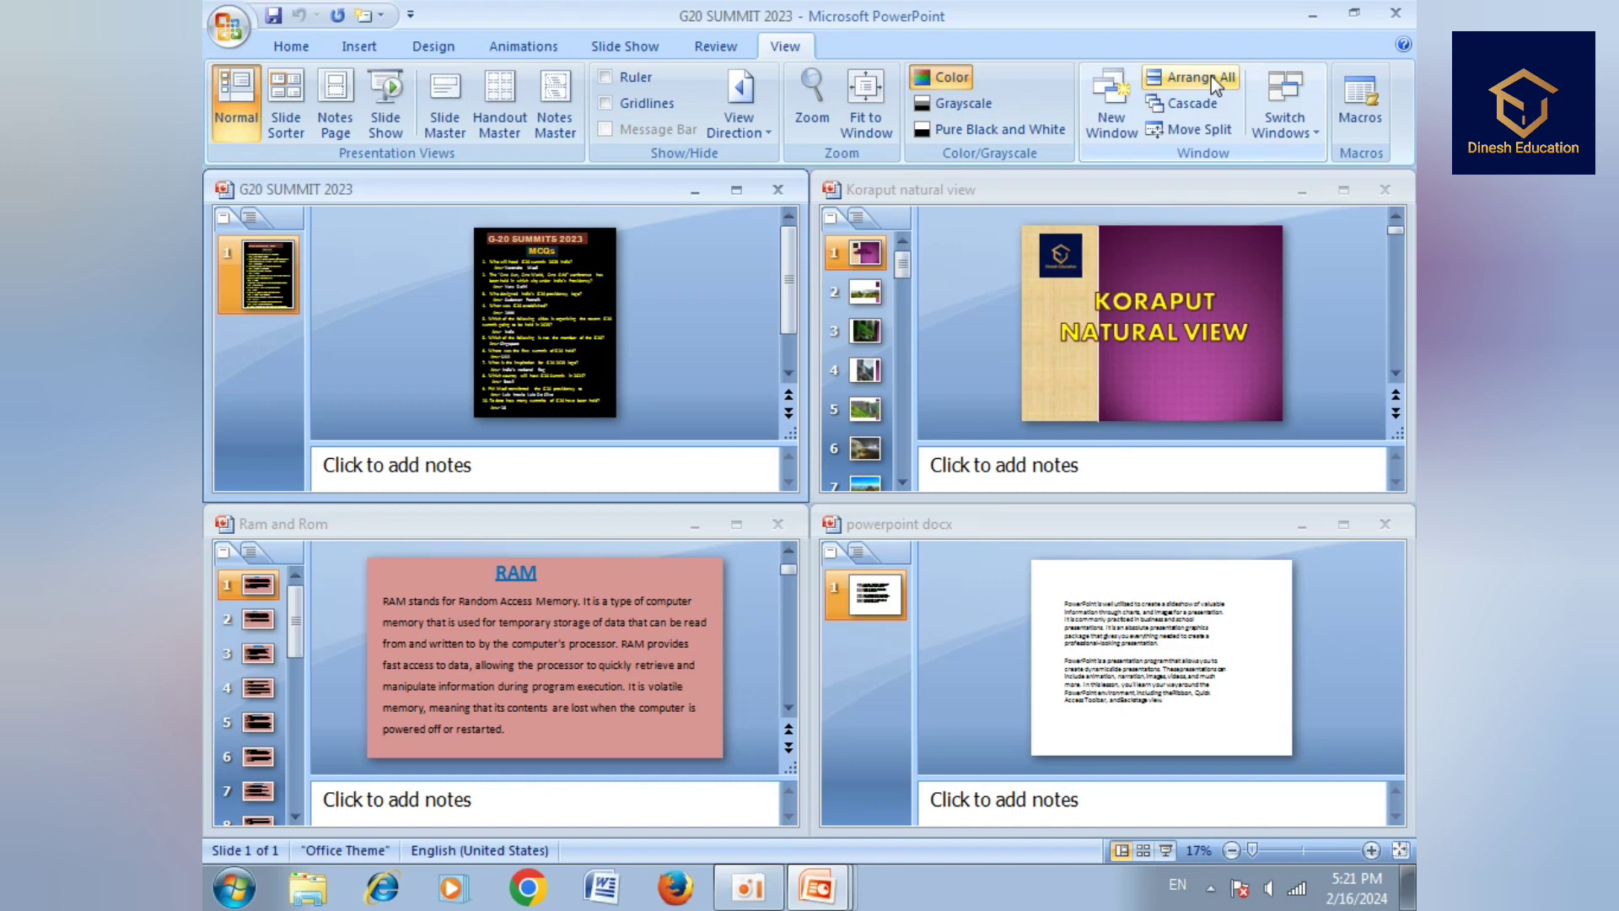
# - Cascade the four windows, bring Koraput and powerpoint docx forward, then tile them again
pyautogui.click(1207, 103)
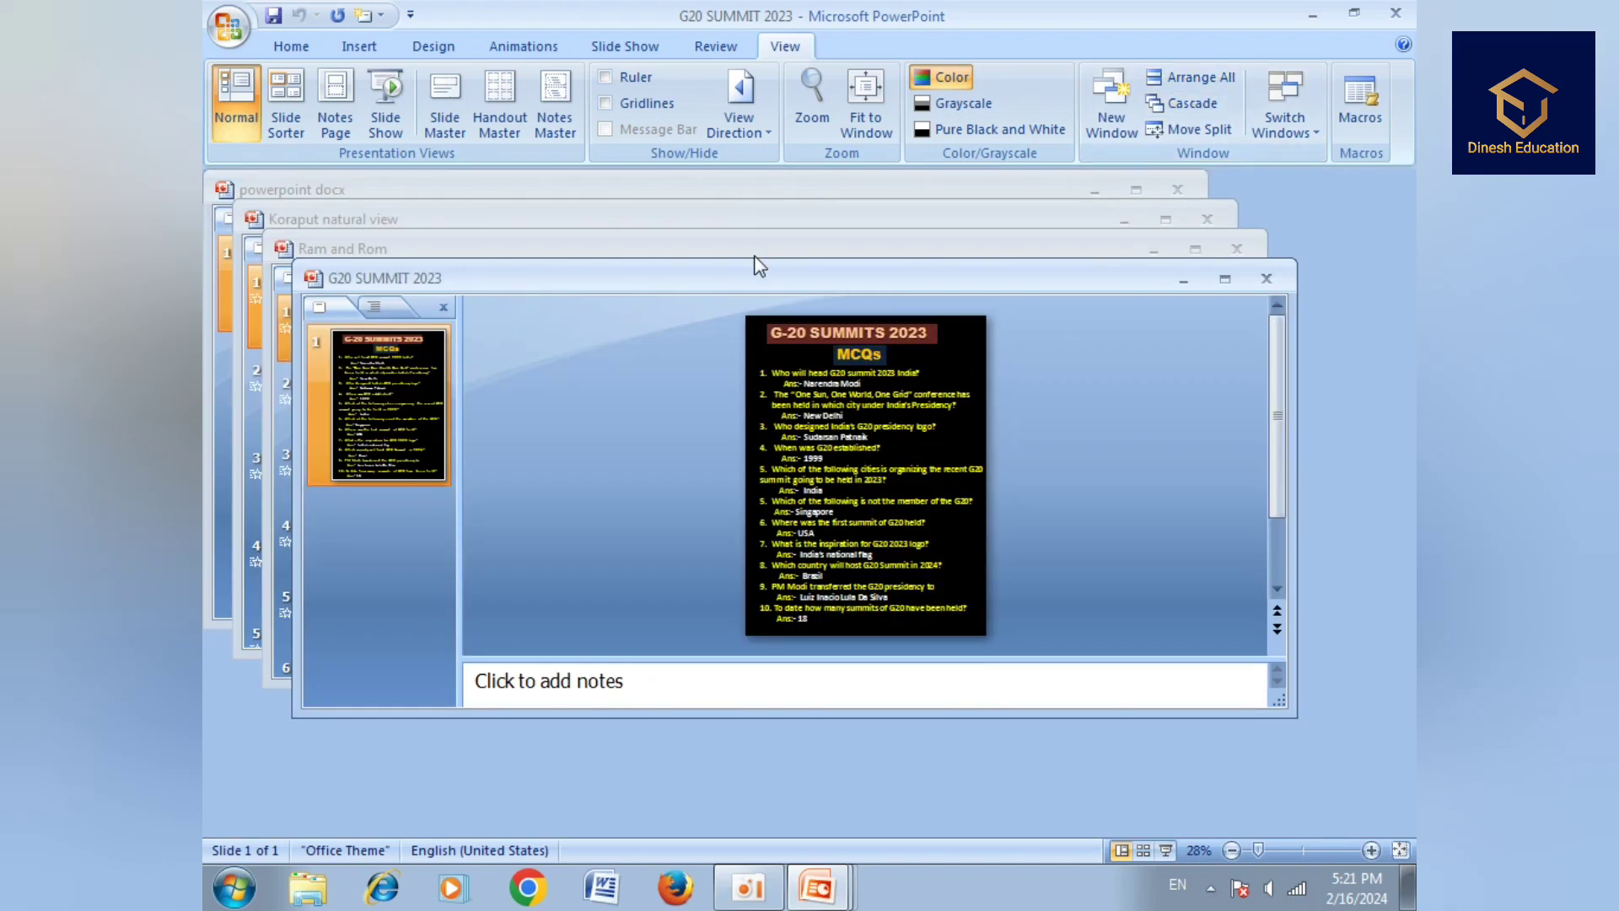
pyautogui.click(756, 211)
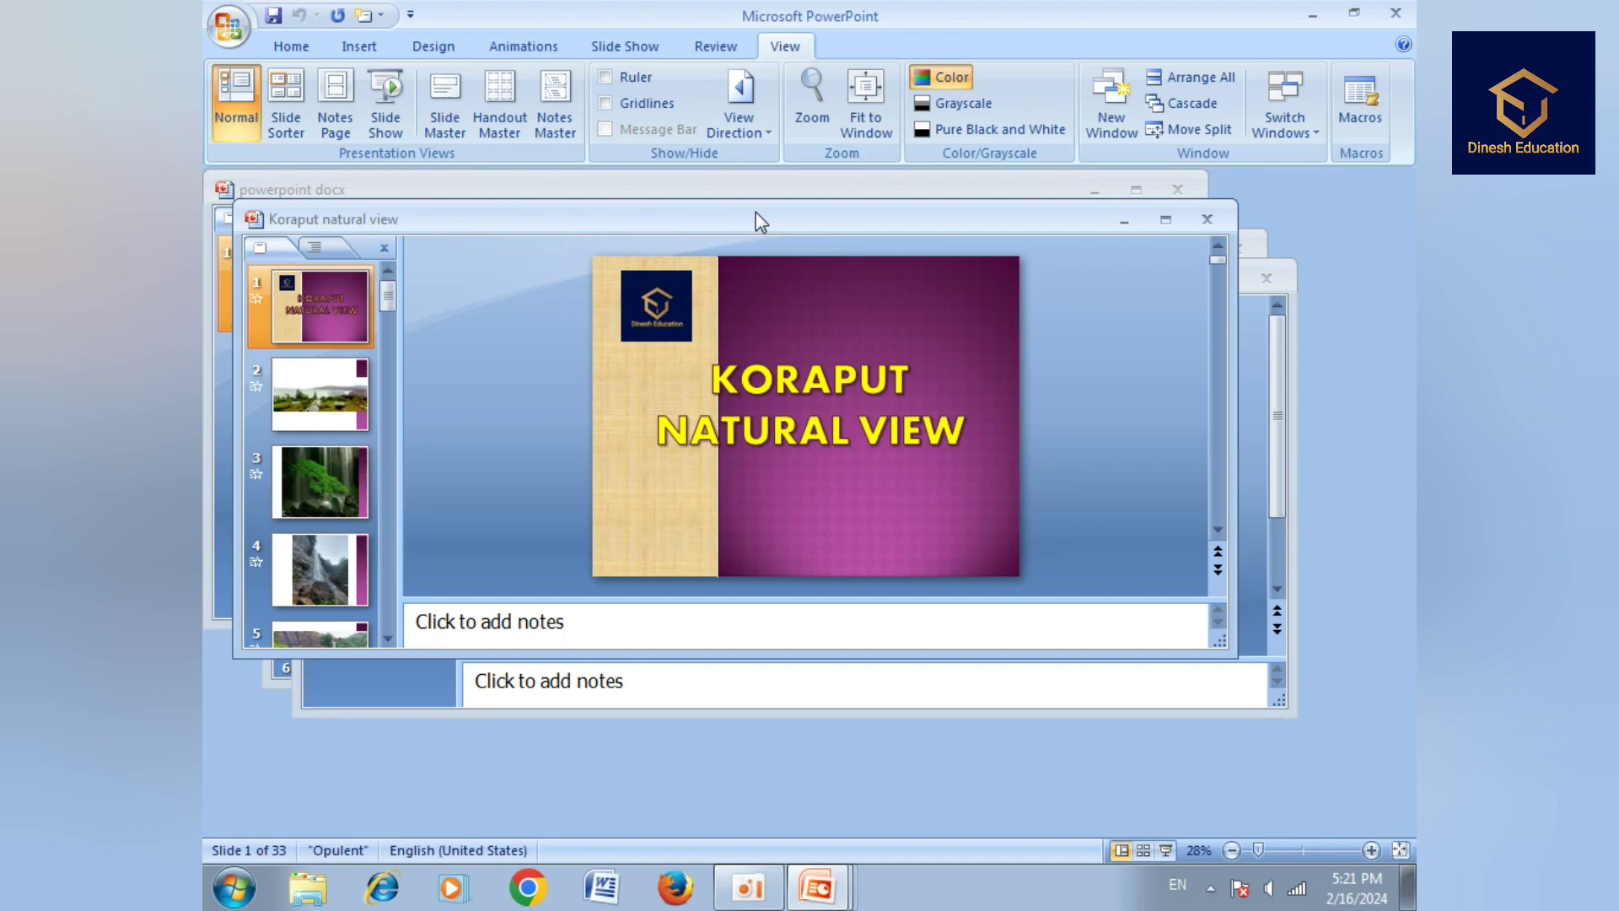
pyautogui.click(756, 189)
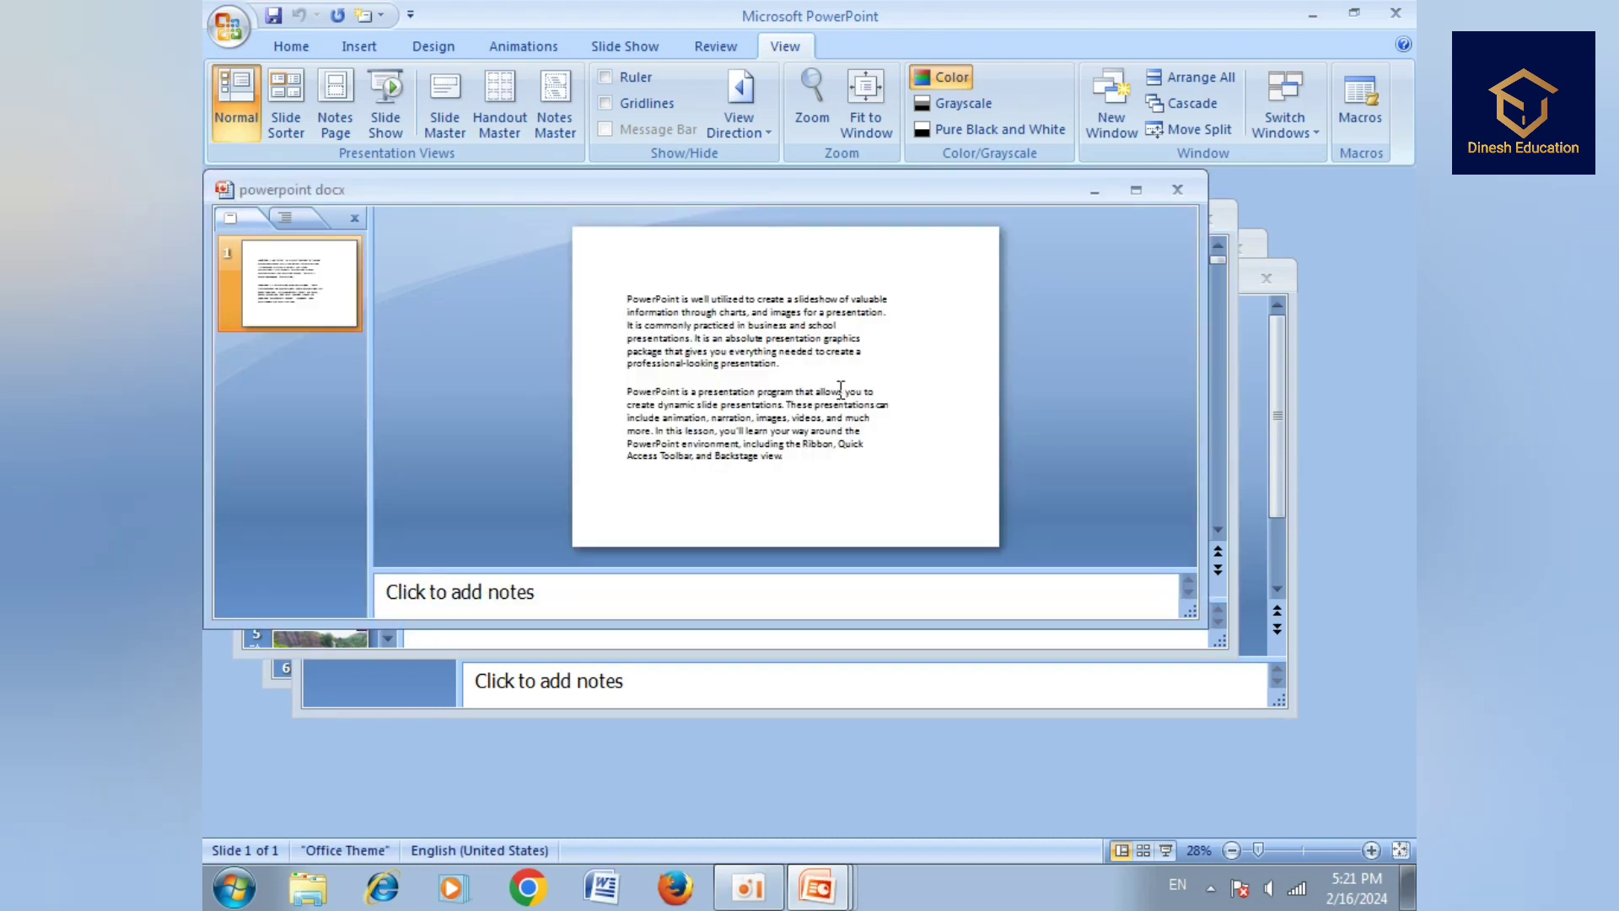
pyautogui.click(1198, 126)
pyautogui.click(1192, 84)
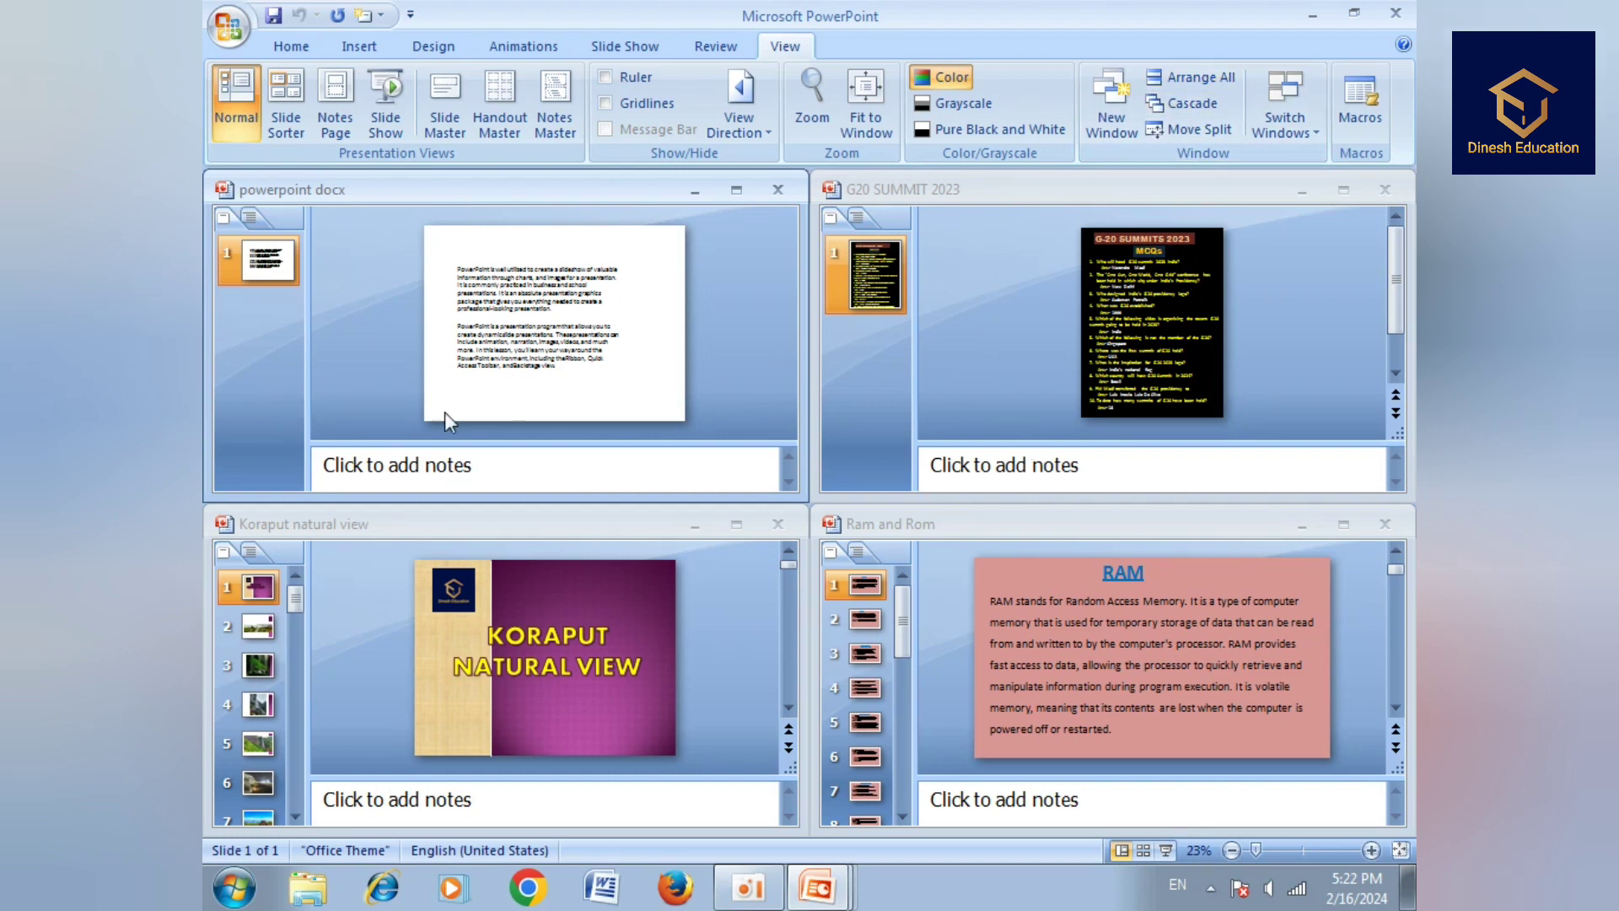
pyautogui.click(541, 464)
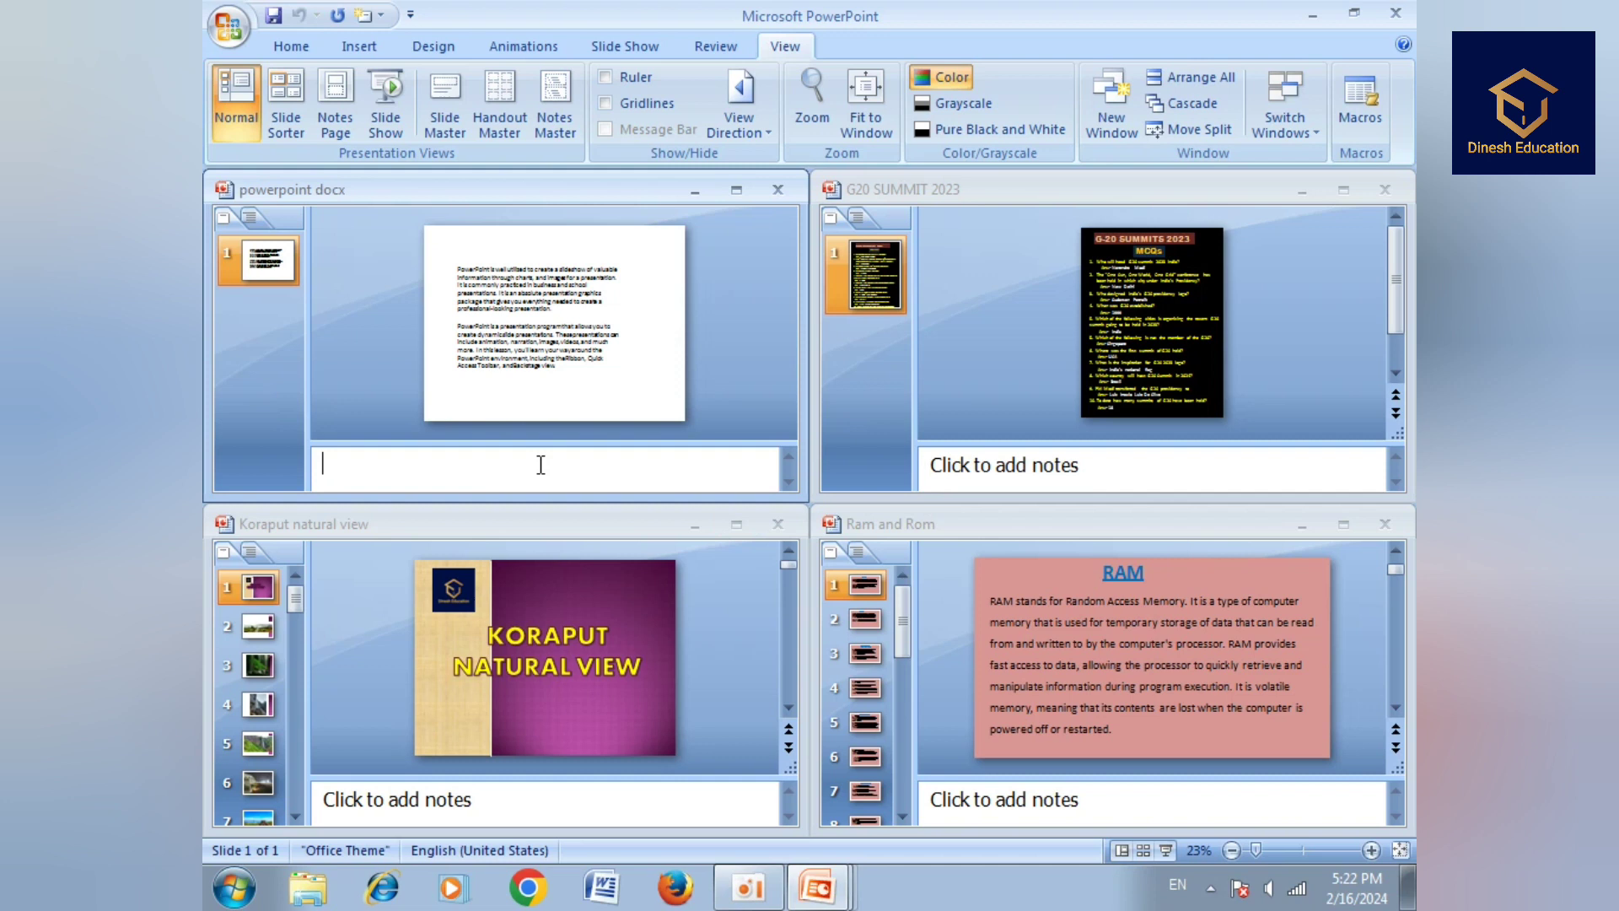
pyautogui.write('kkl')
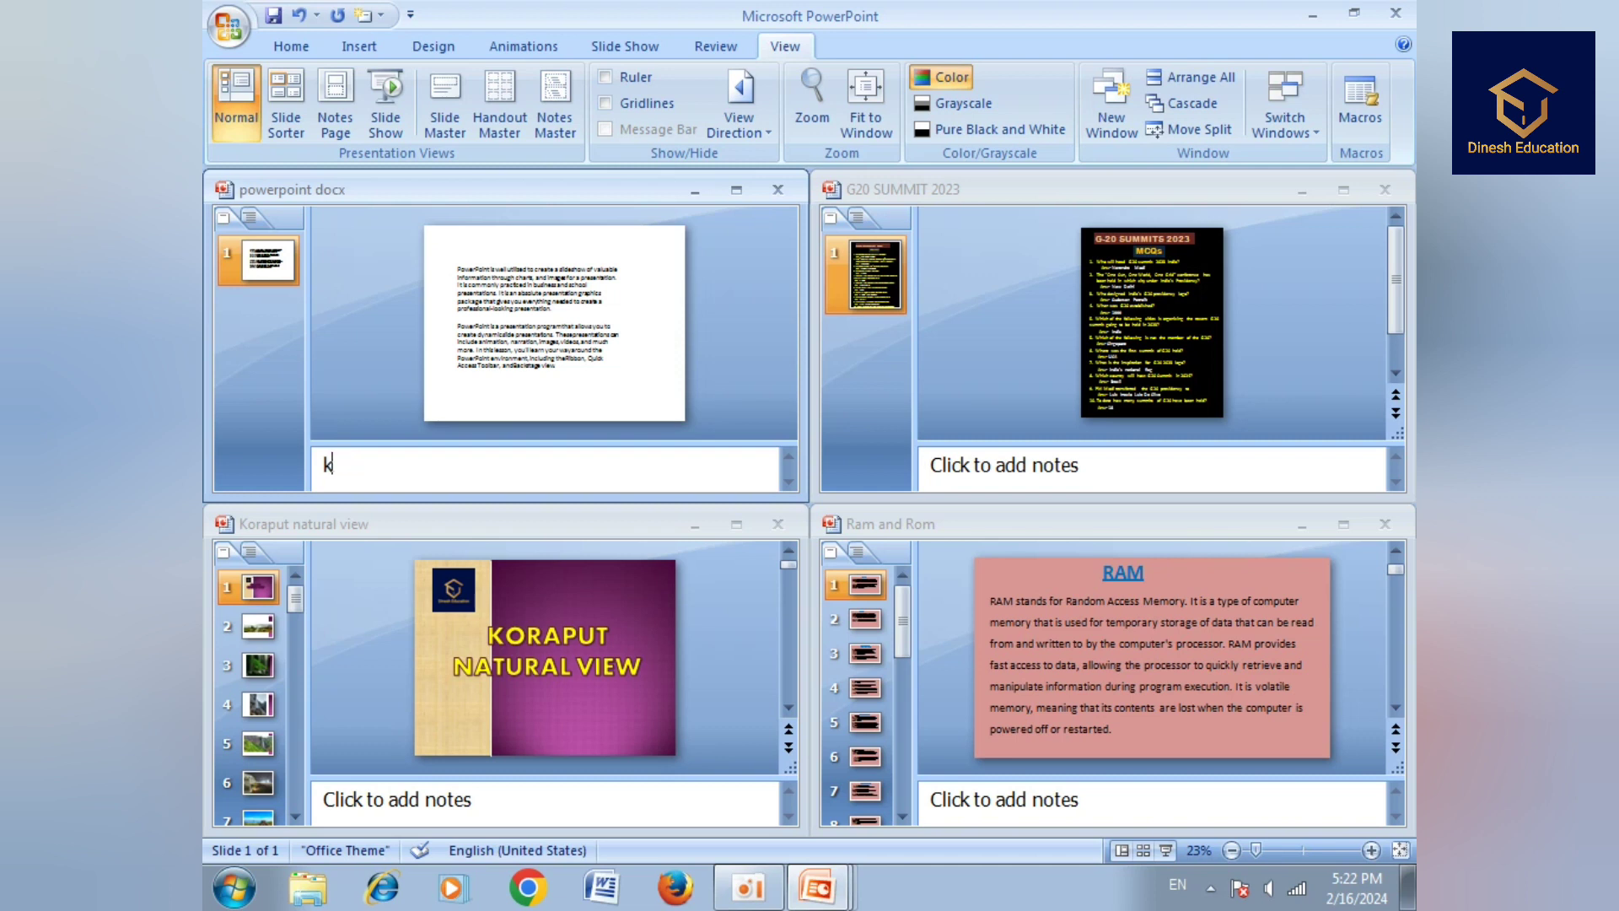
pyautogui.click(1112, 463)
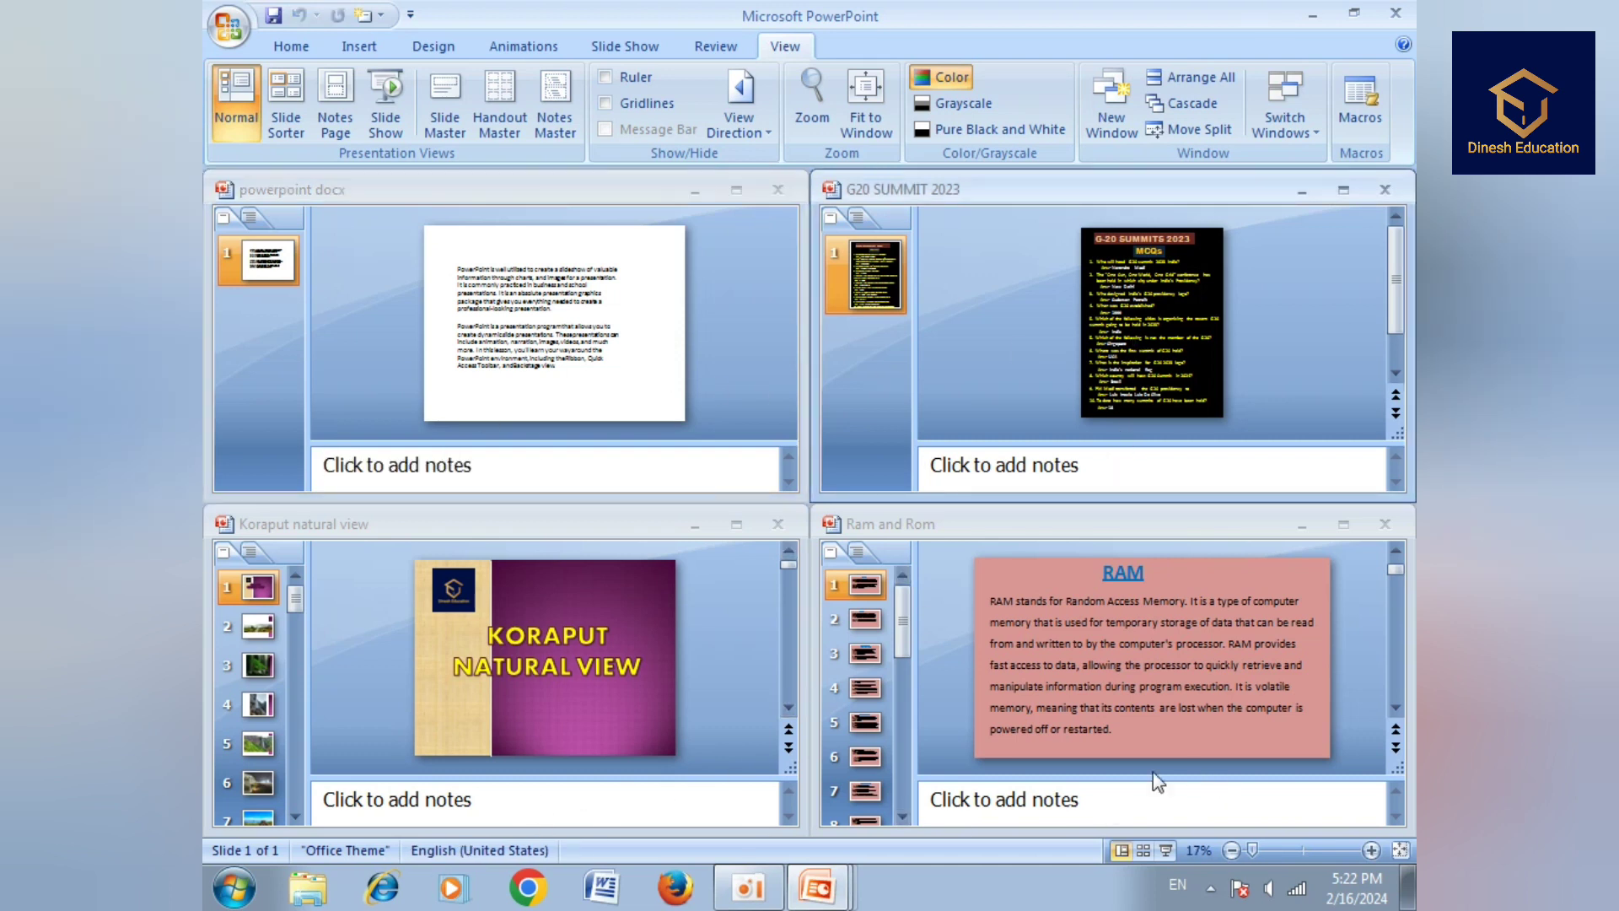
pyautogui.scroll(-2, 1002, 715)
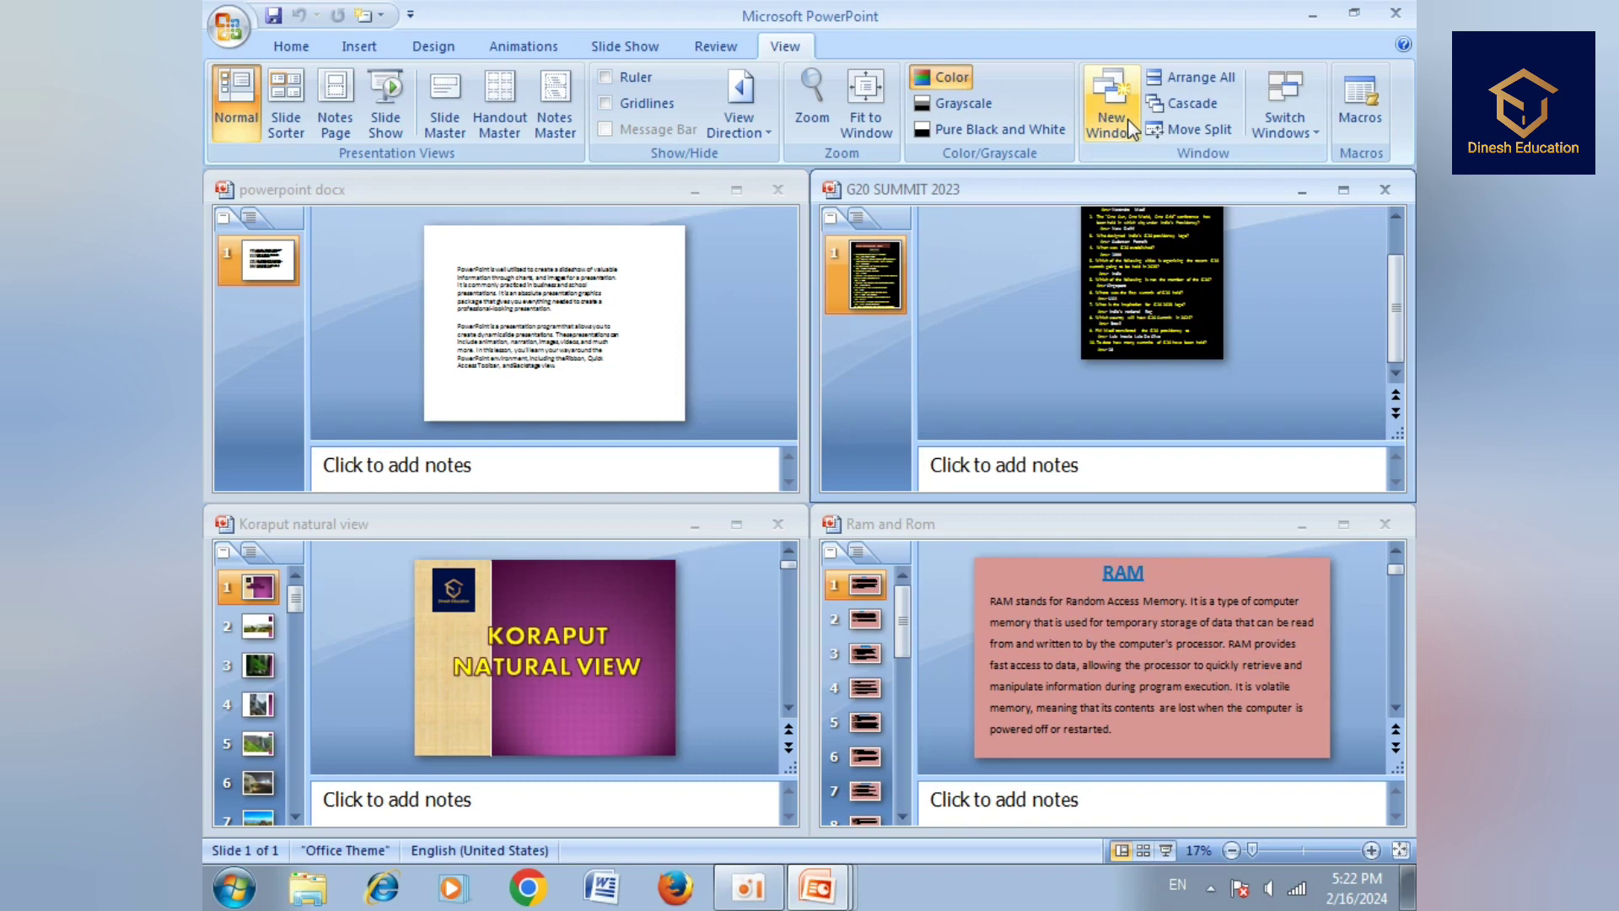
# - Cascade the four presentation windows and maximize the G20 SUMMIT 2023 window
pyautogui.click(1182, 105)
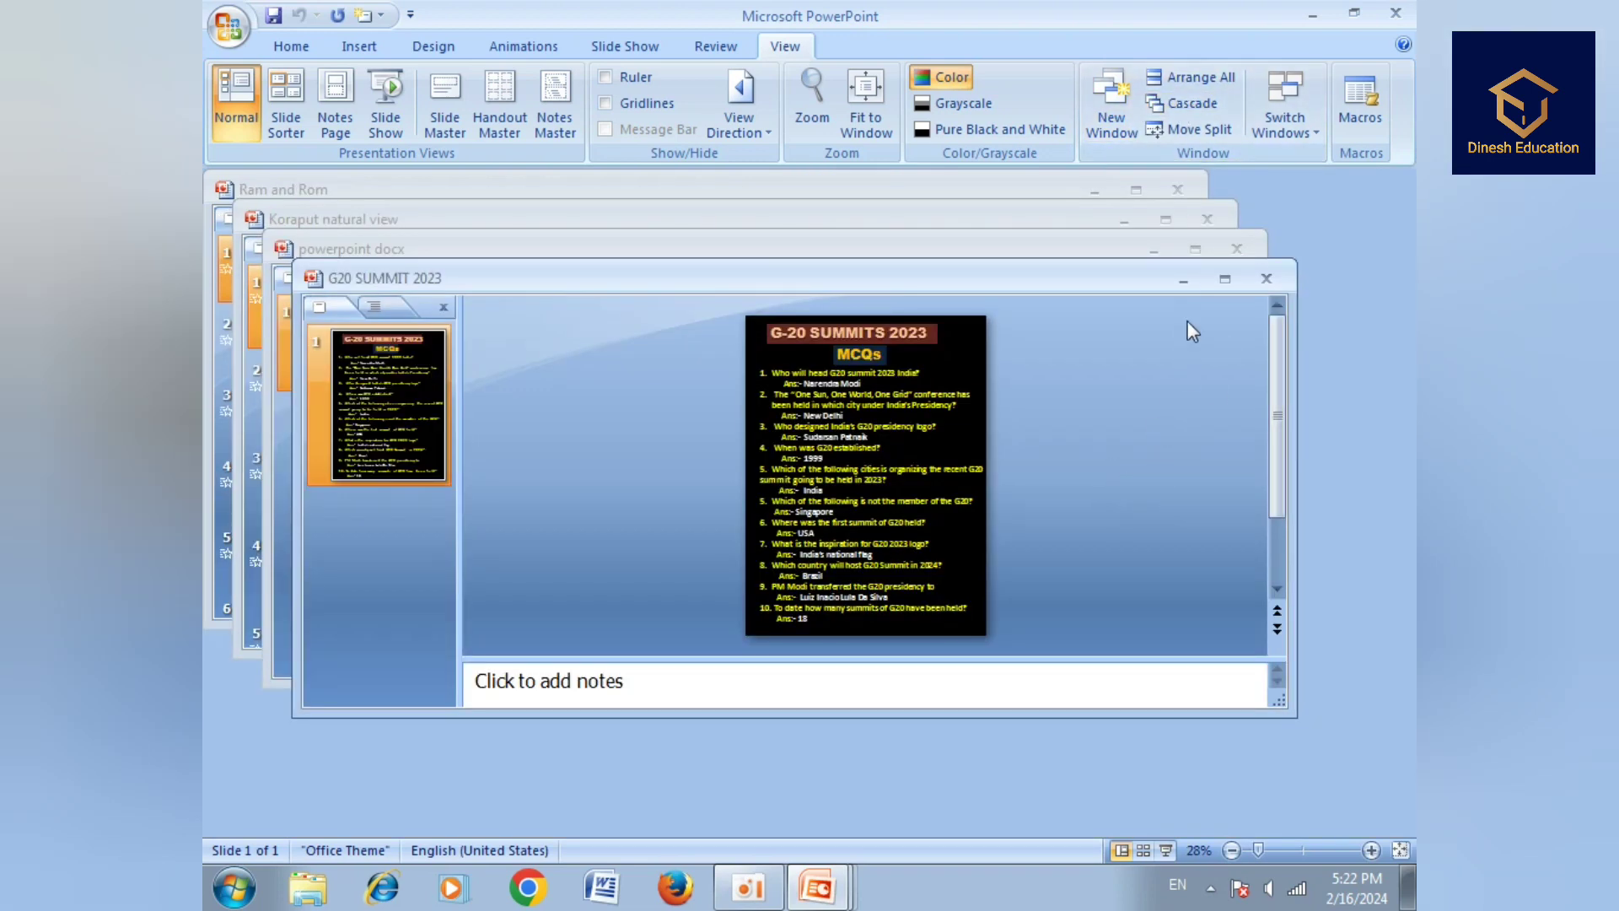
pyautogui.click(1219, 279)
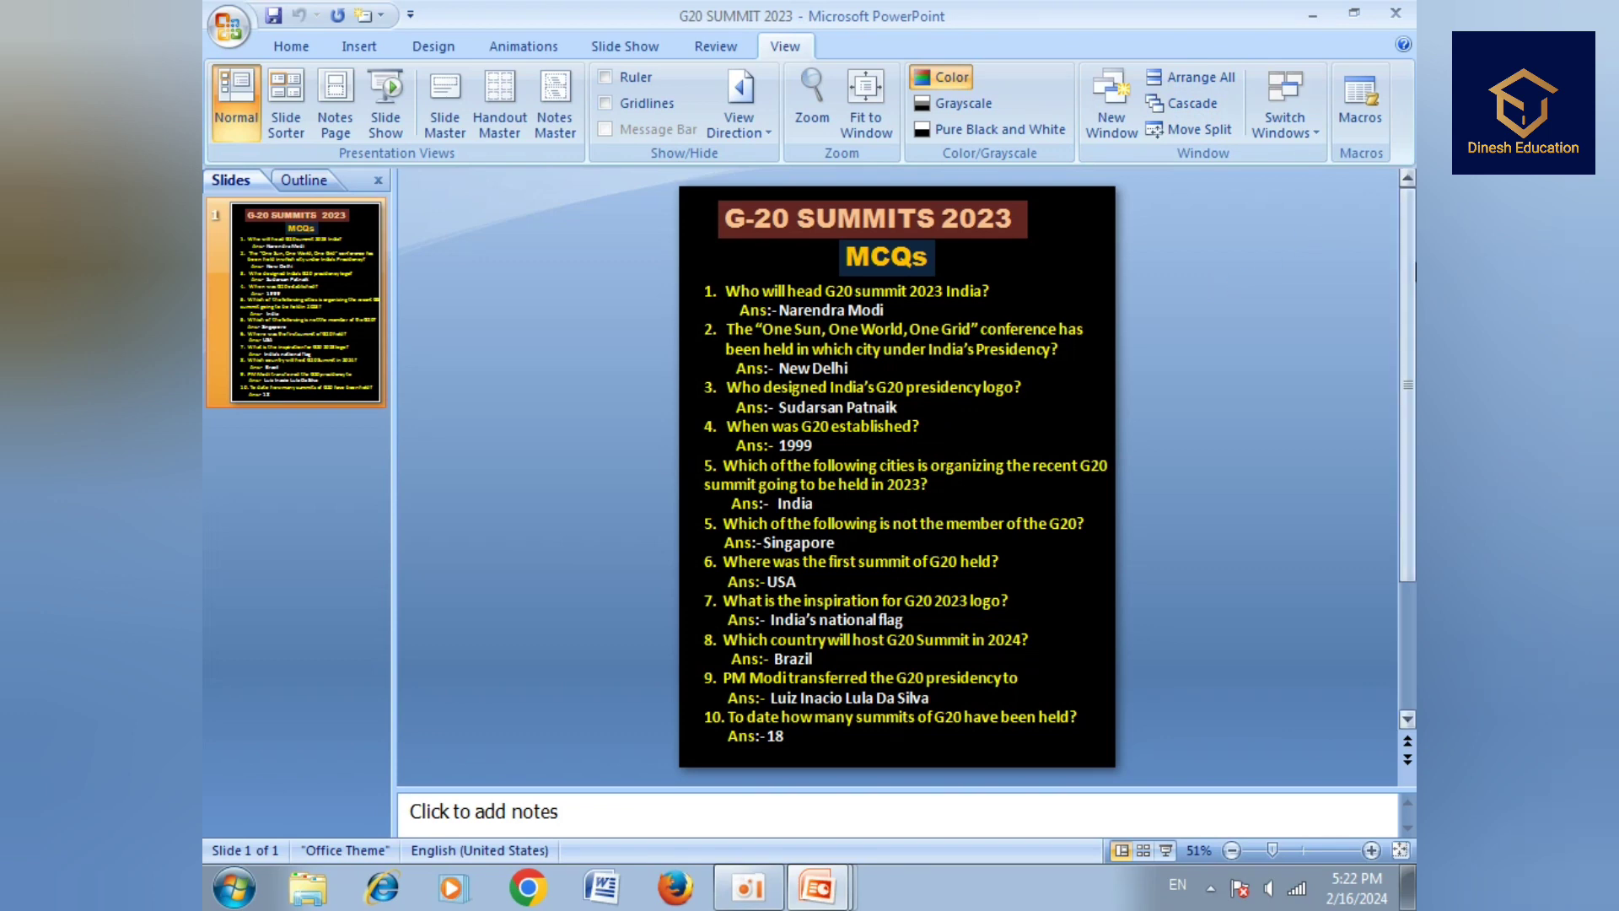
pyautogui.moveTo(1409, 278); pyautogui.dragTo(1408, 405)
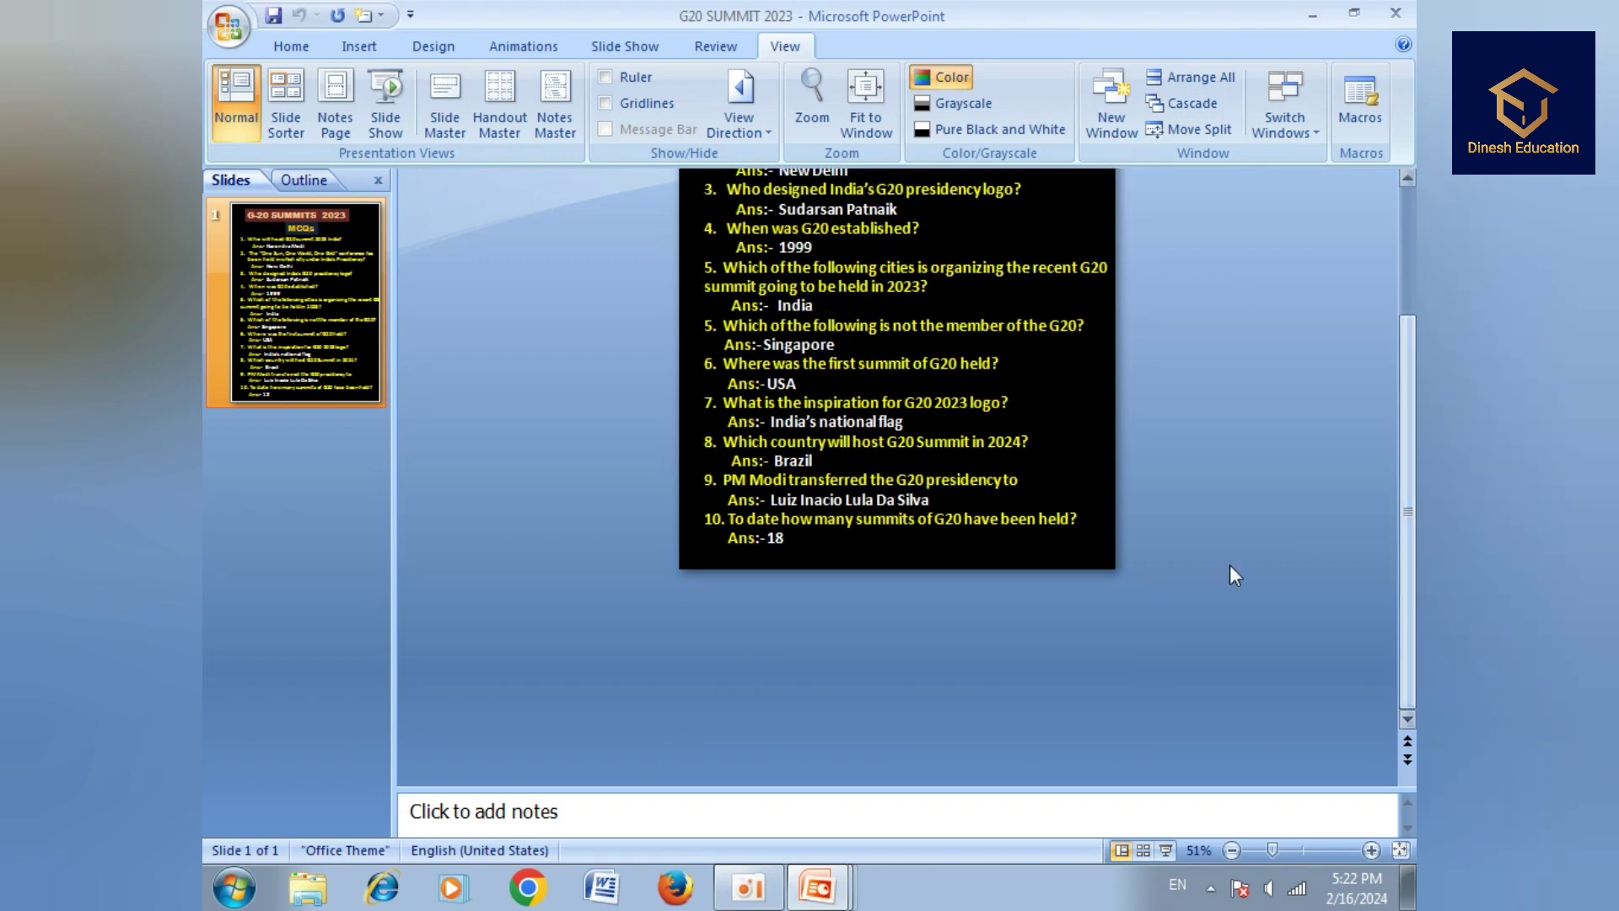
pyautogui.moveTo(1408, 506); pyautogui.dragTo(1407, 375)
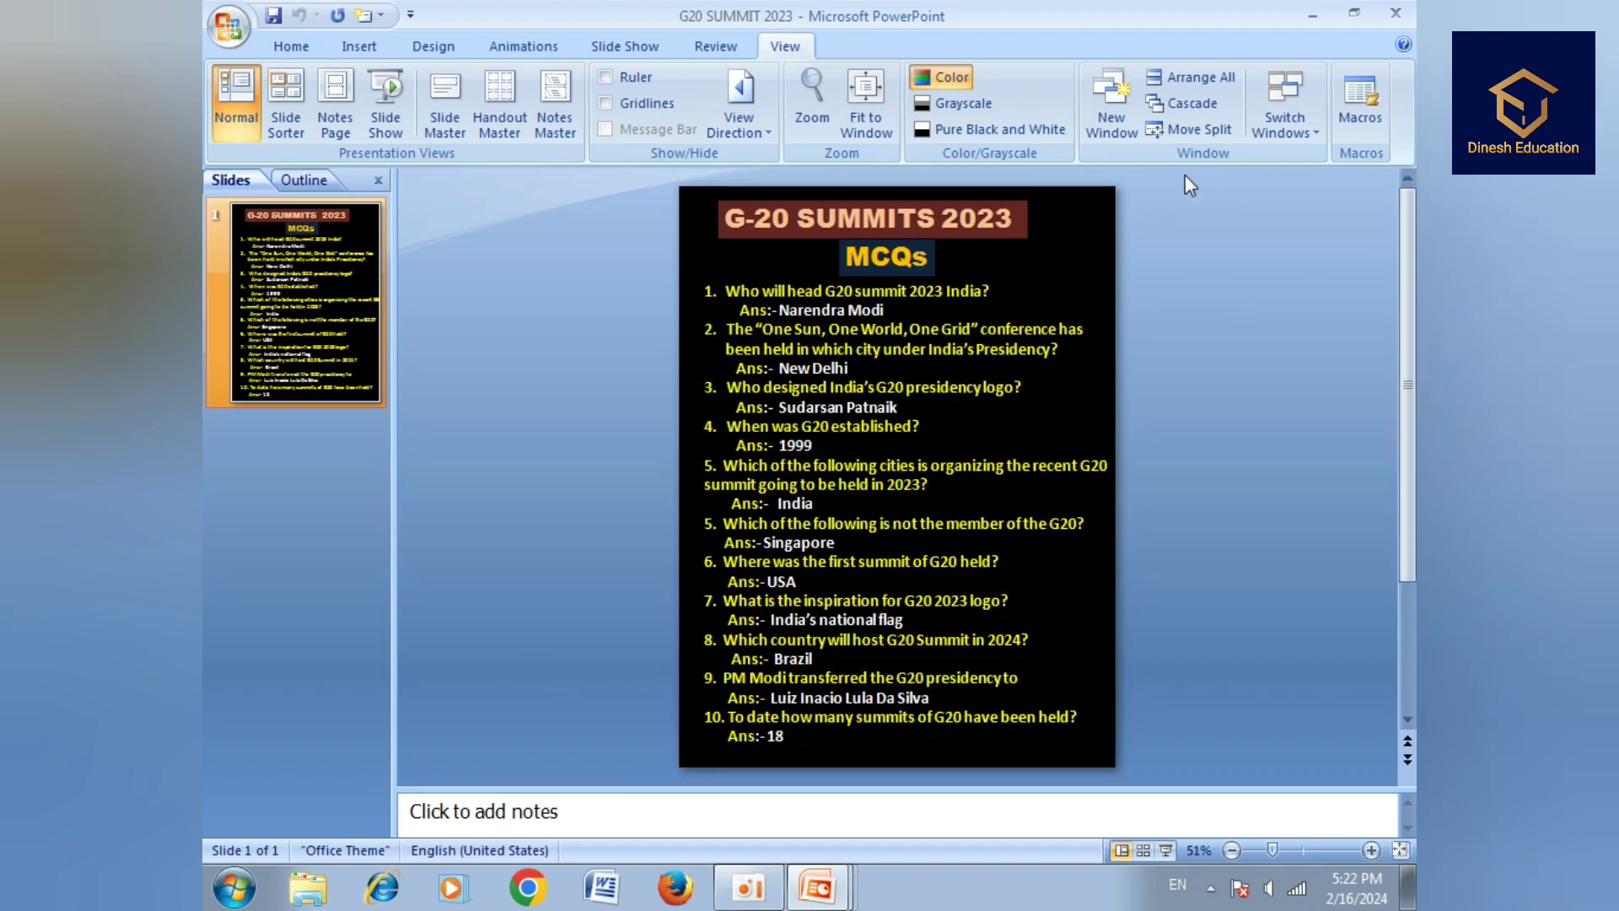
# - Re-tile and cascade the windows, bring Ram and Rom forward, and maximize it
pyautogui.click(1181, 102)
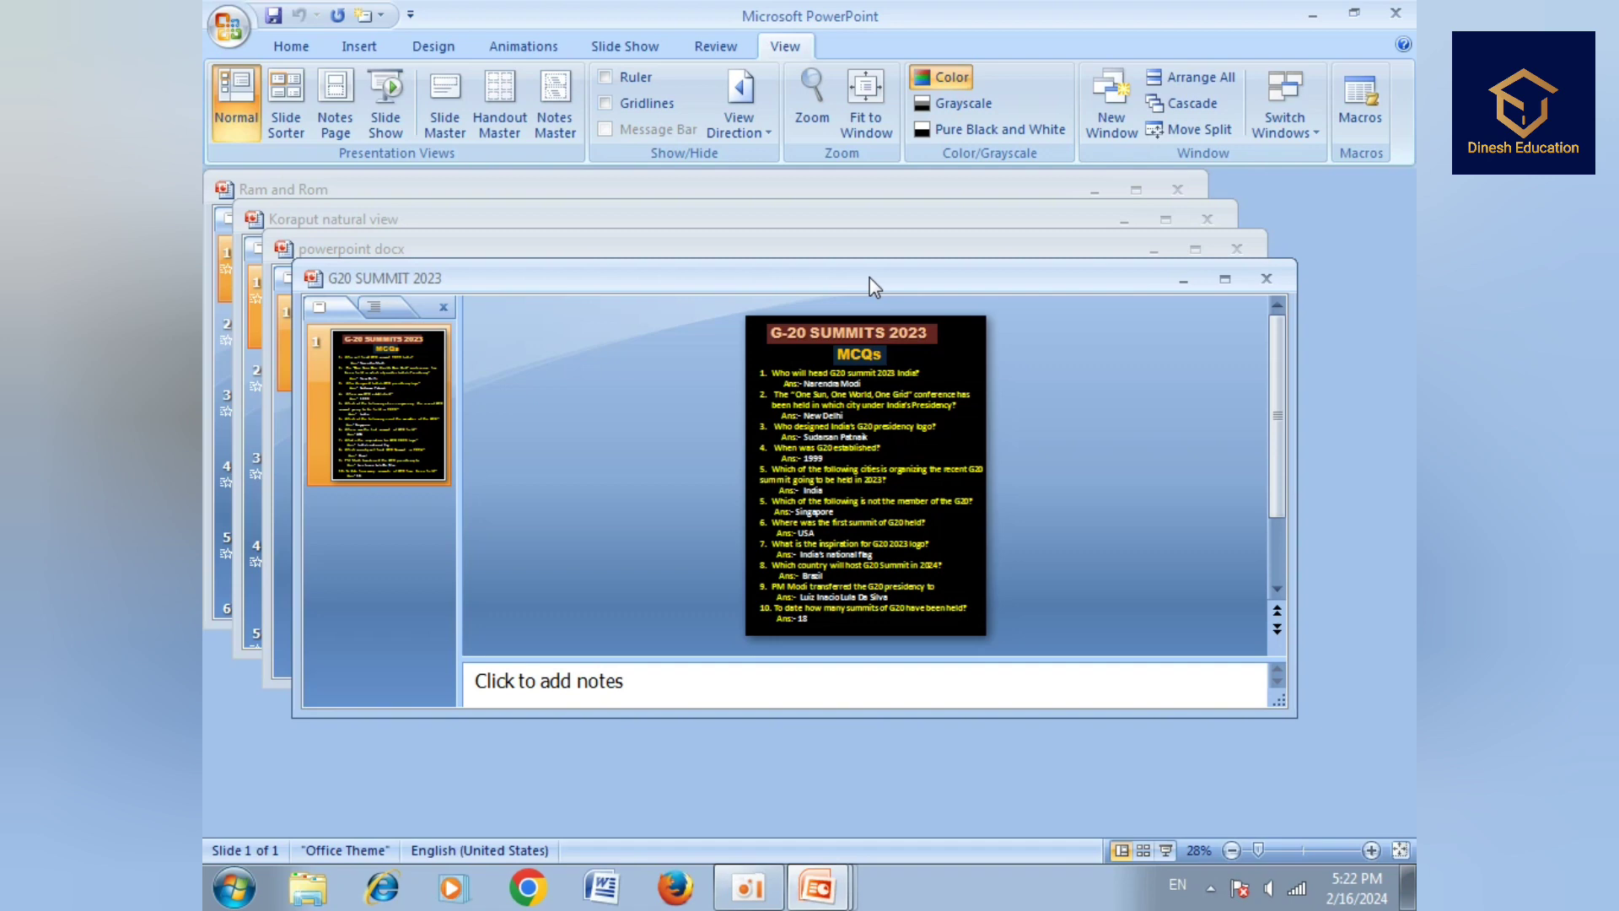
pyautogui.click(1184, 81)
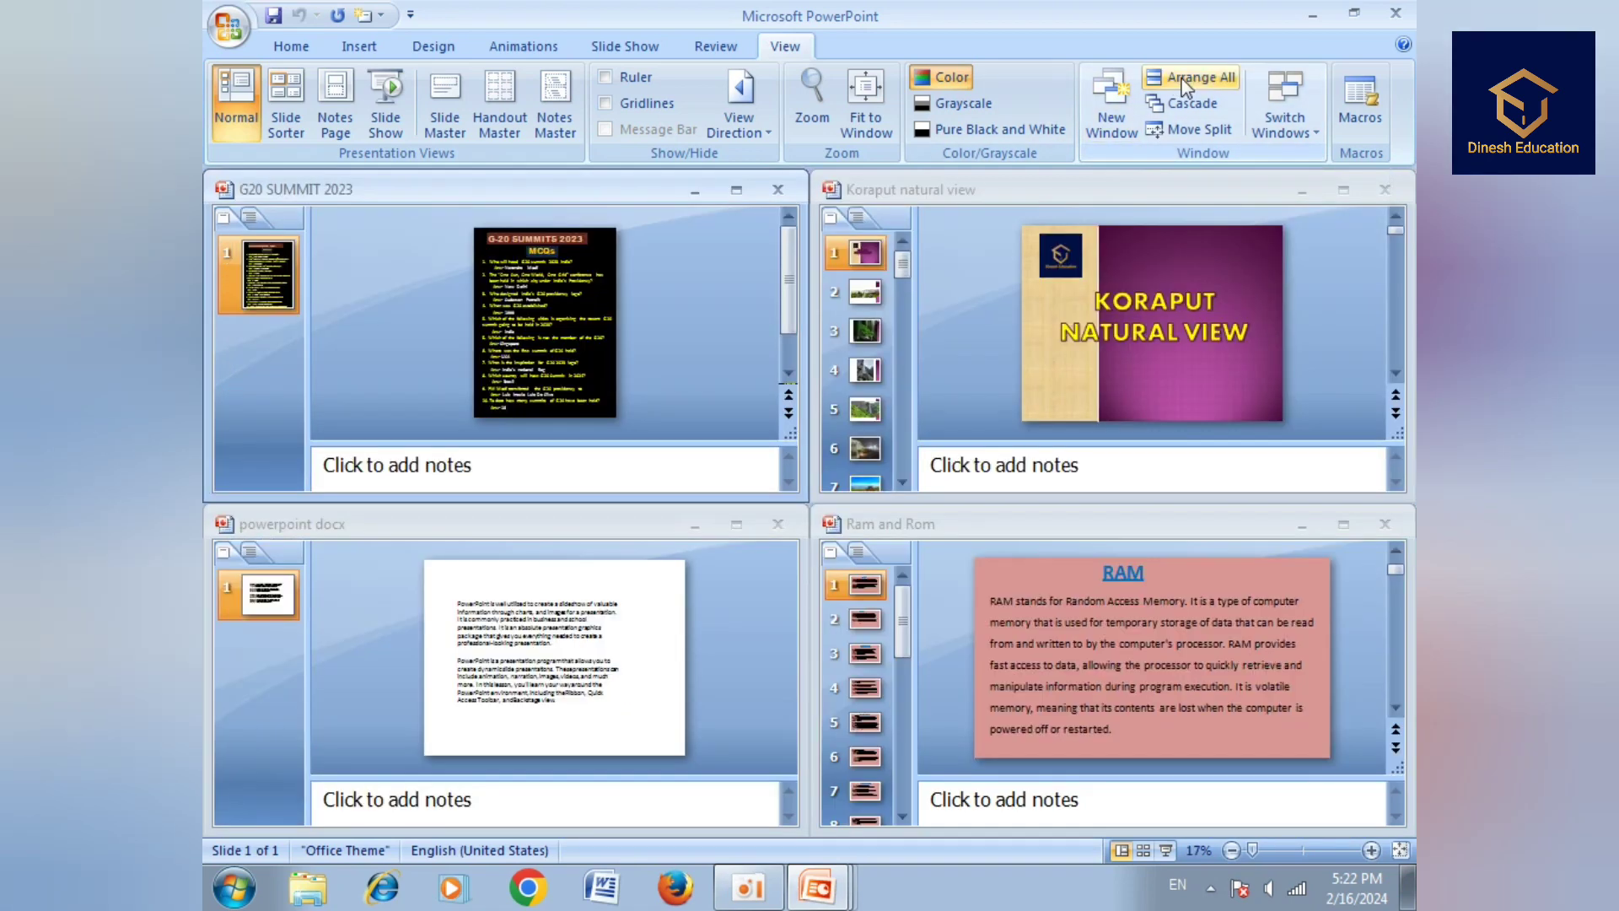
pyautogui.click(1189, 103)
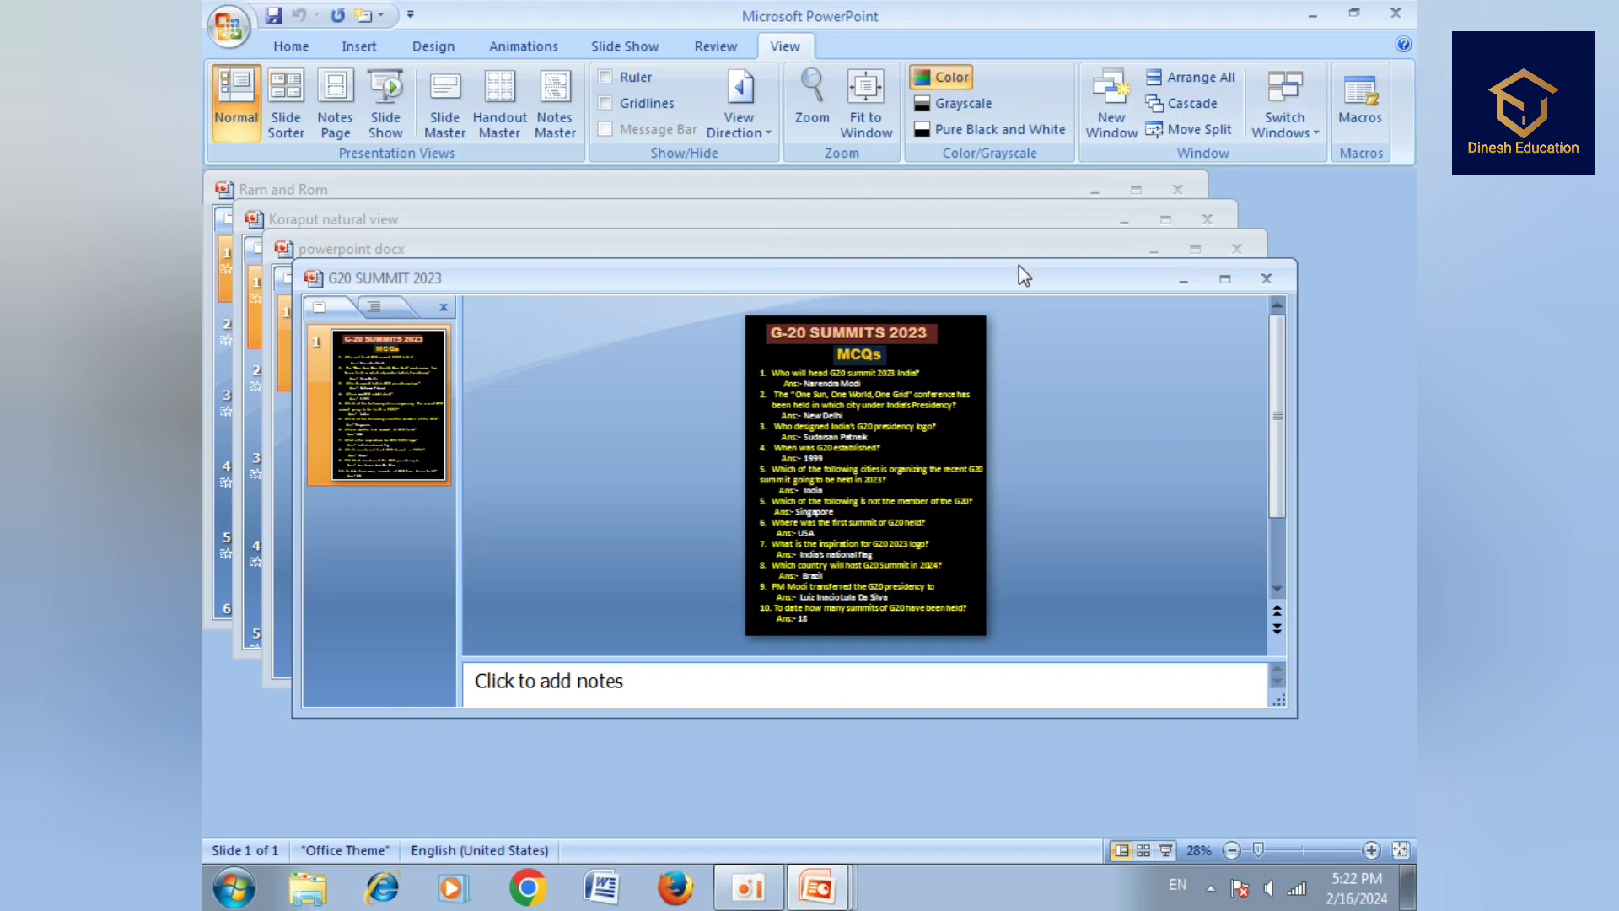
pyautogui.click(891, 217)
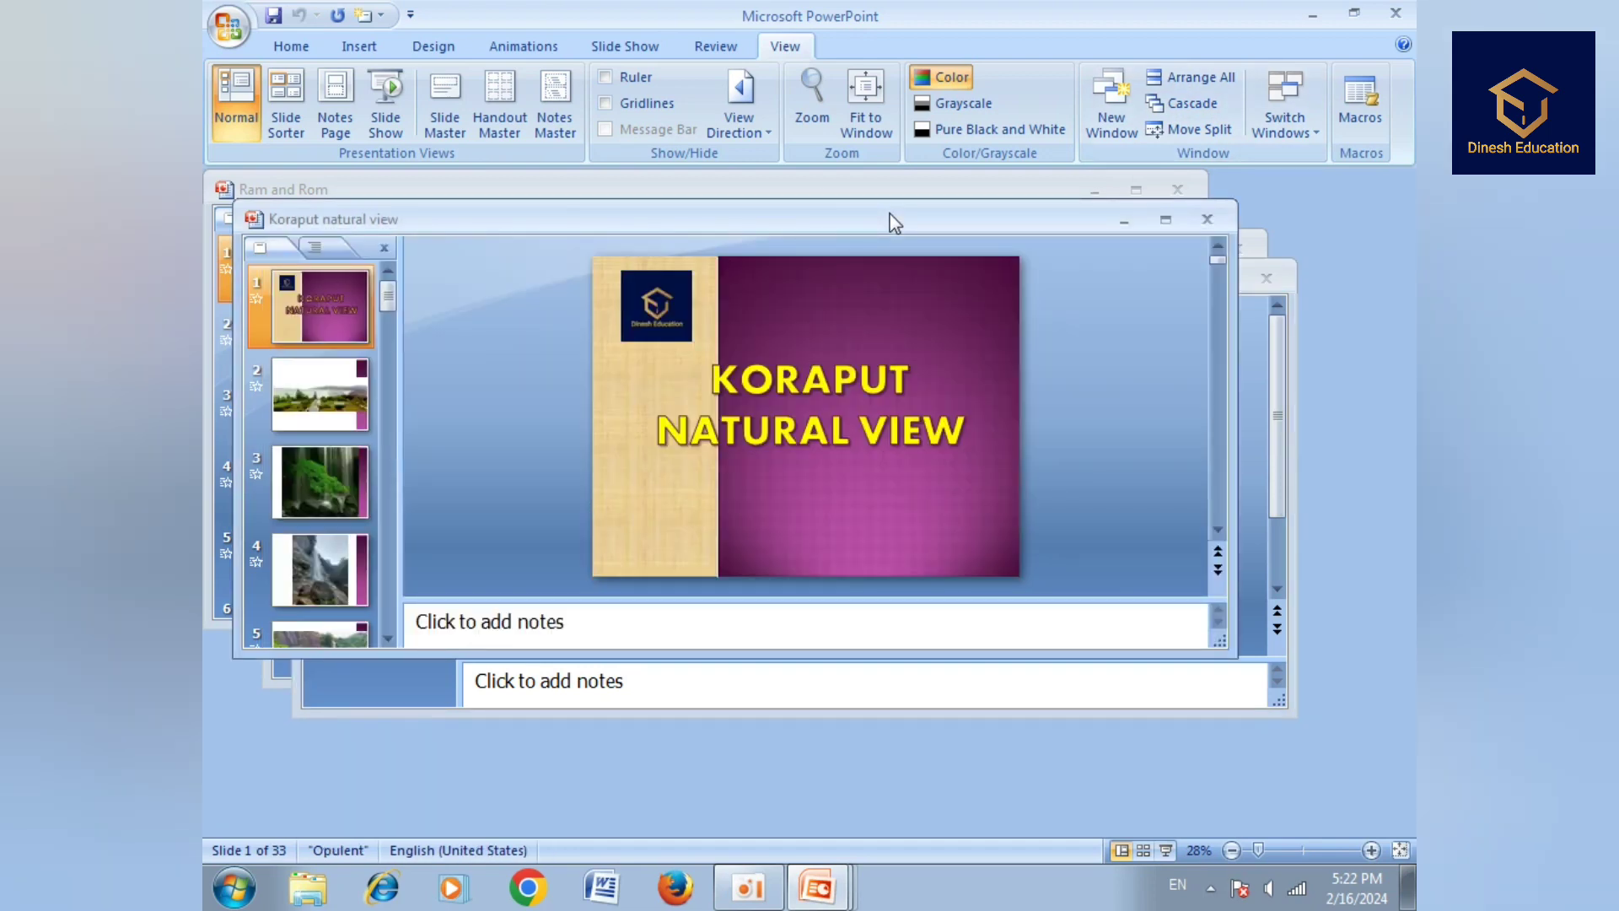
pyautogui.click(341, 196)
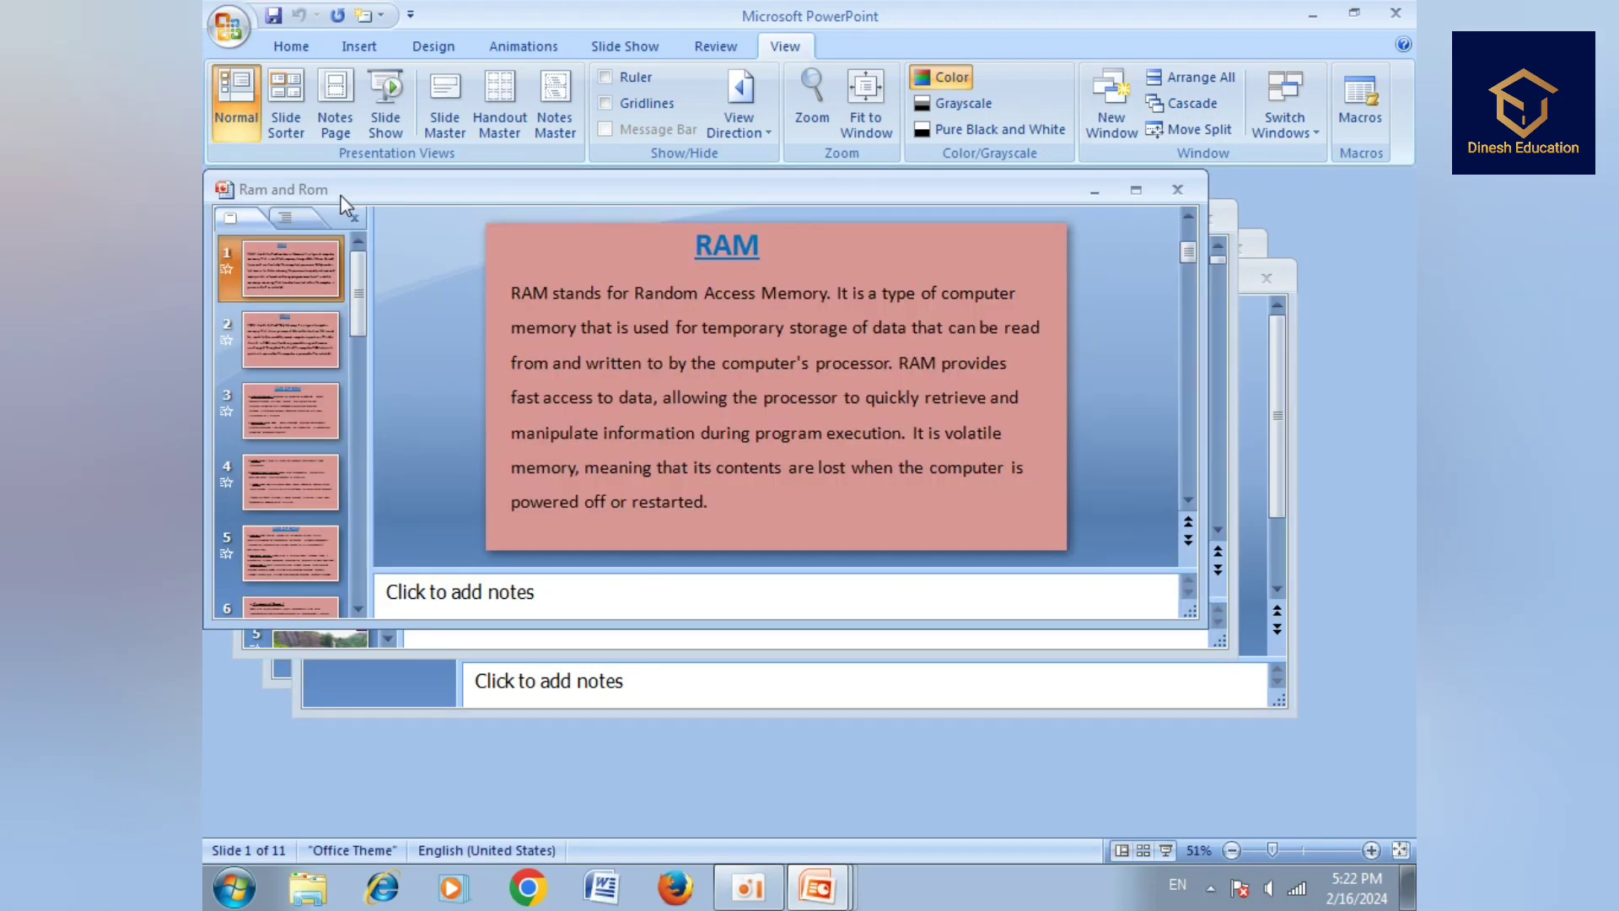
pyautogui.click(1137, 192)
# - Use Move Split to drag the slide/notes divider upward, enlarging the notes area
pyautogui.click(1189, 129)
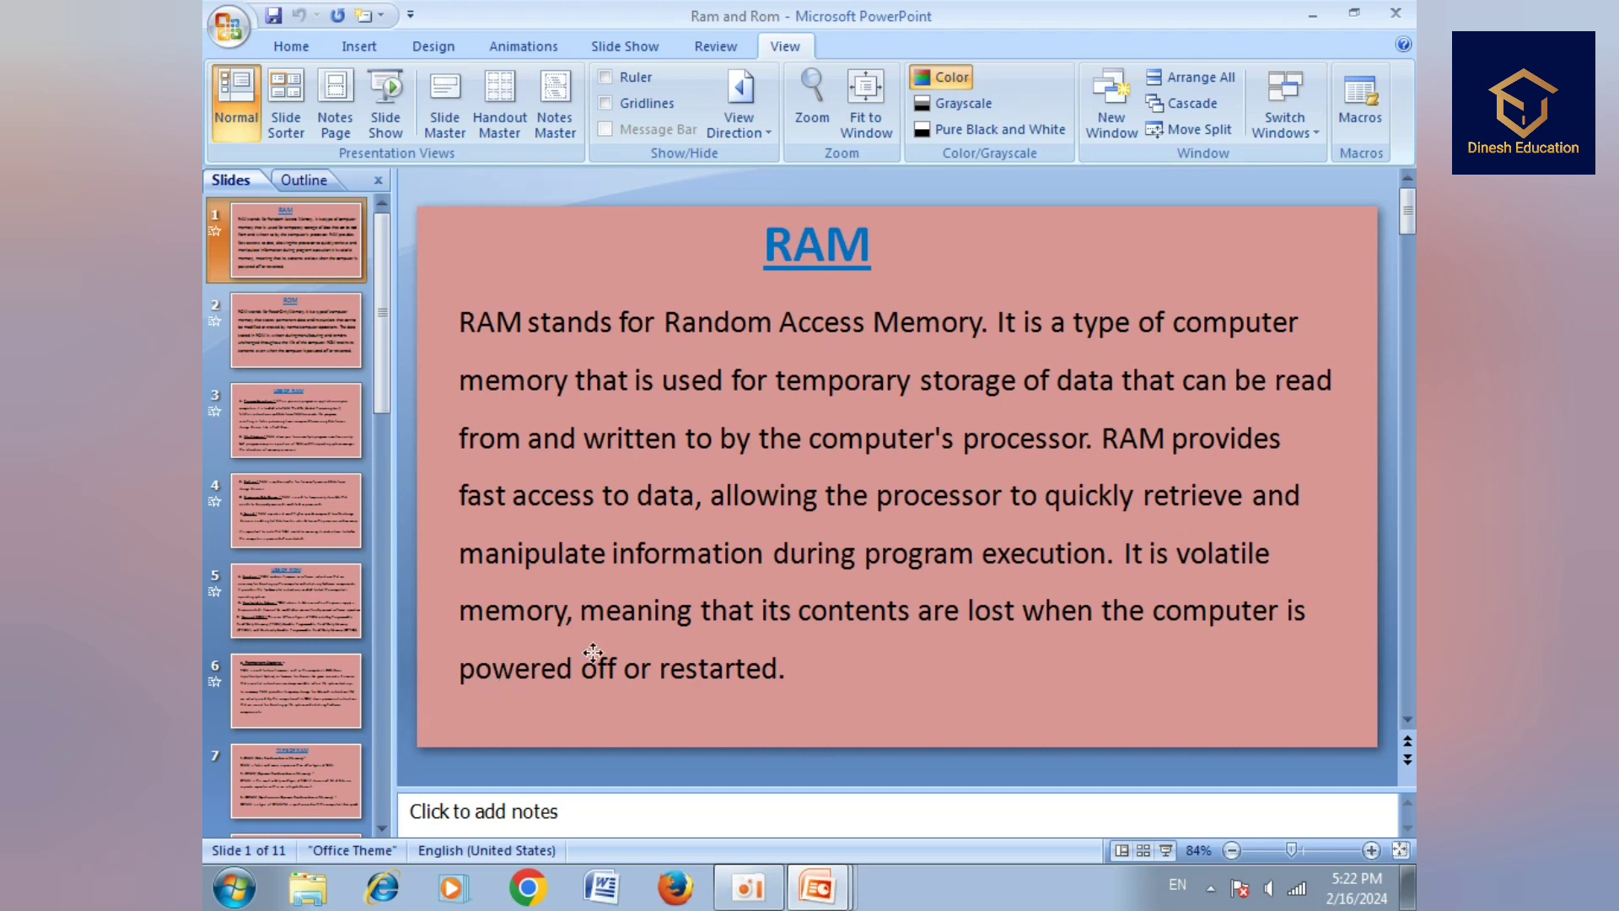
pyautogui.click(1119, 170)
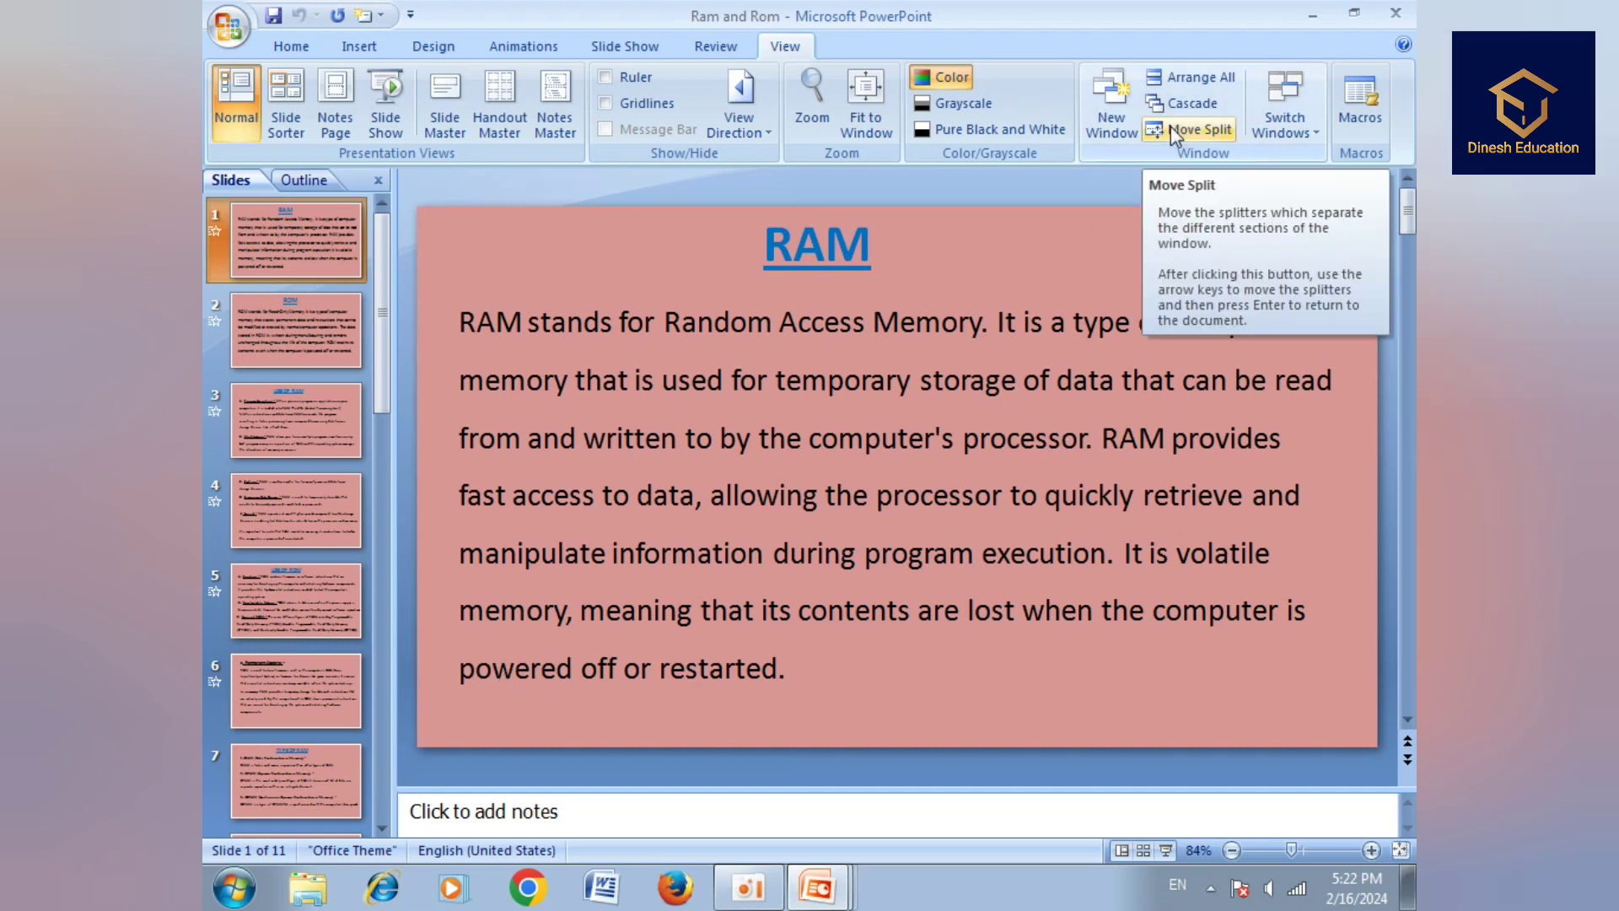
pyautogui.click(1175, 135)
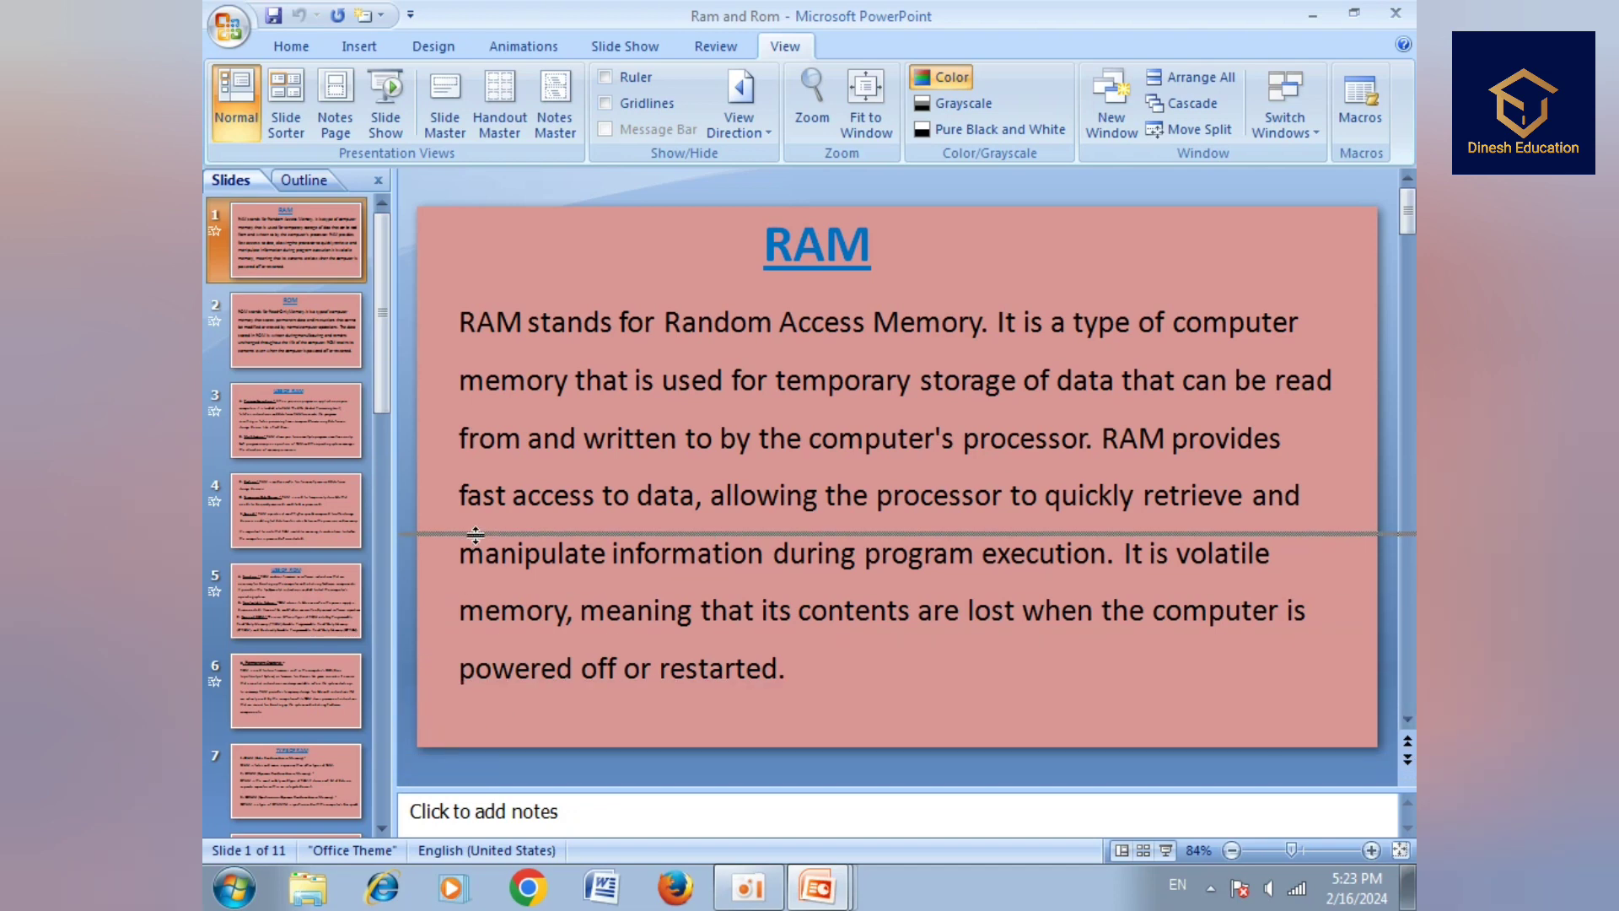
pyautogui.click(496, 631)
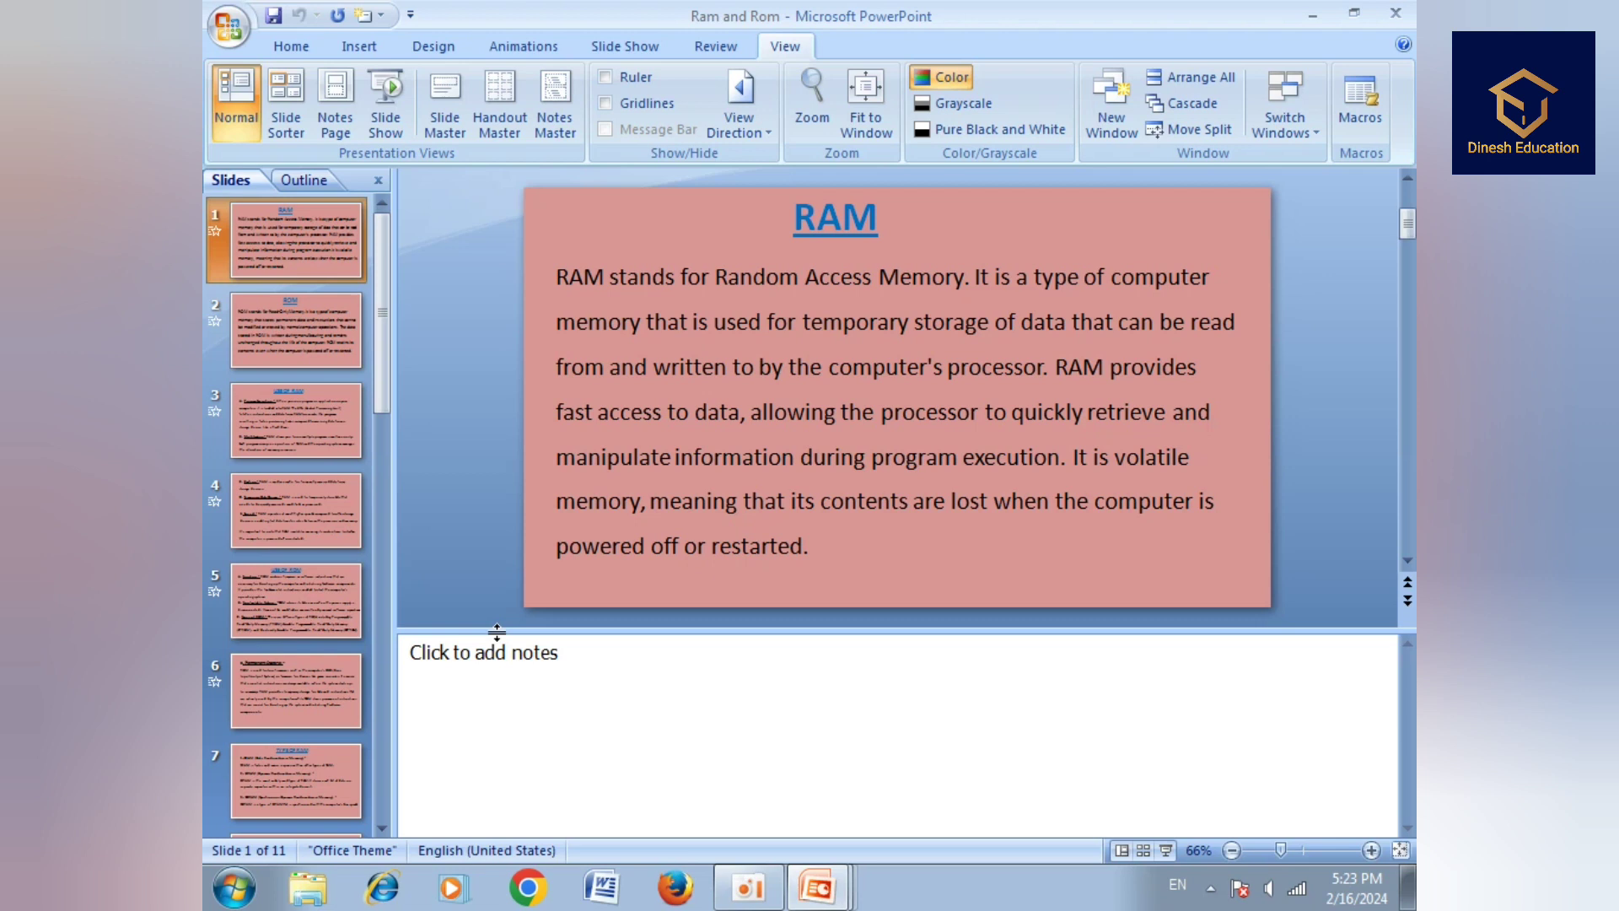
pyautogui.moveTo(496, 631); pyautogui.dragTo(317, 610)
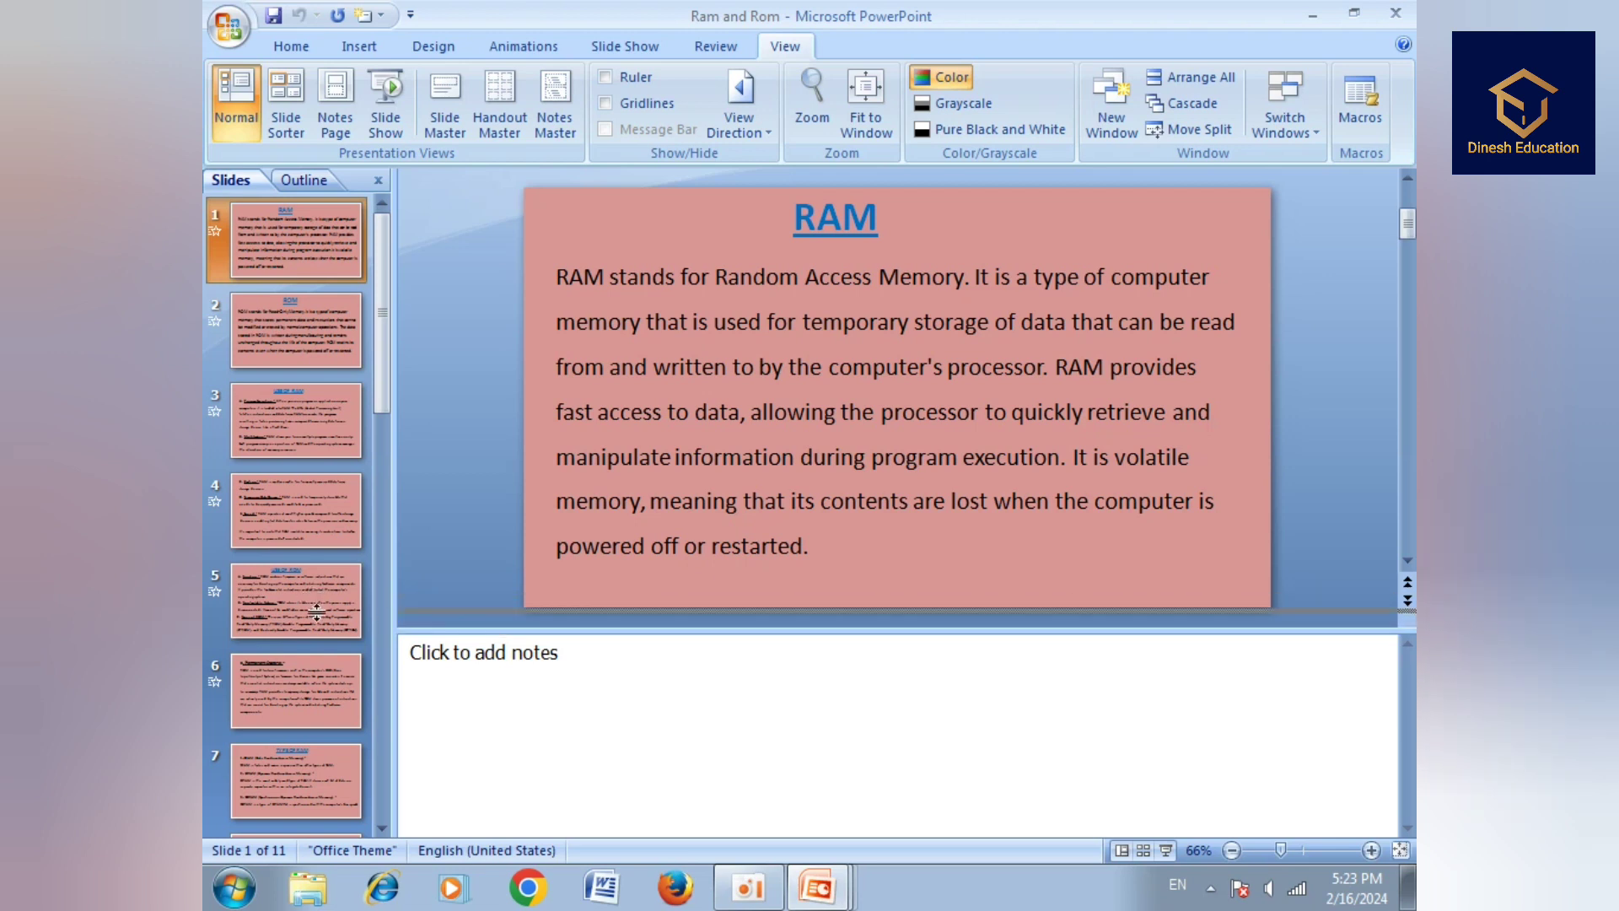
pyautogui.moveTo(317, 611); pyautogui.dragTo(459, 638)
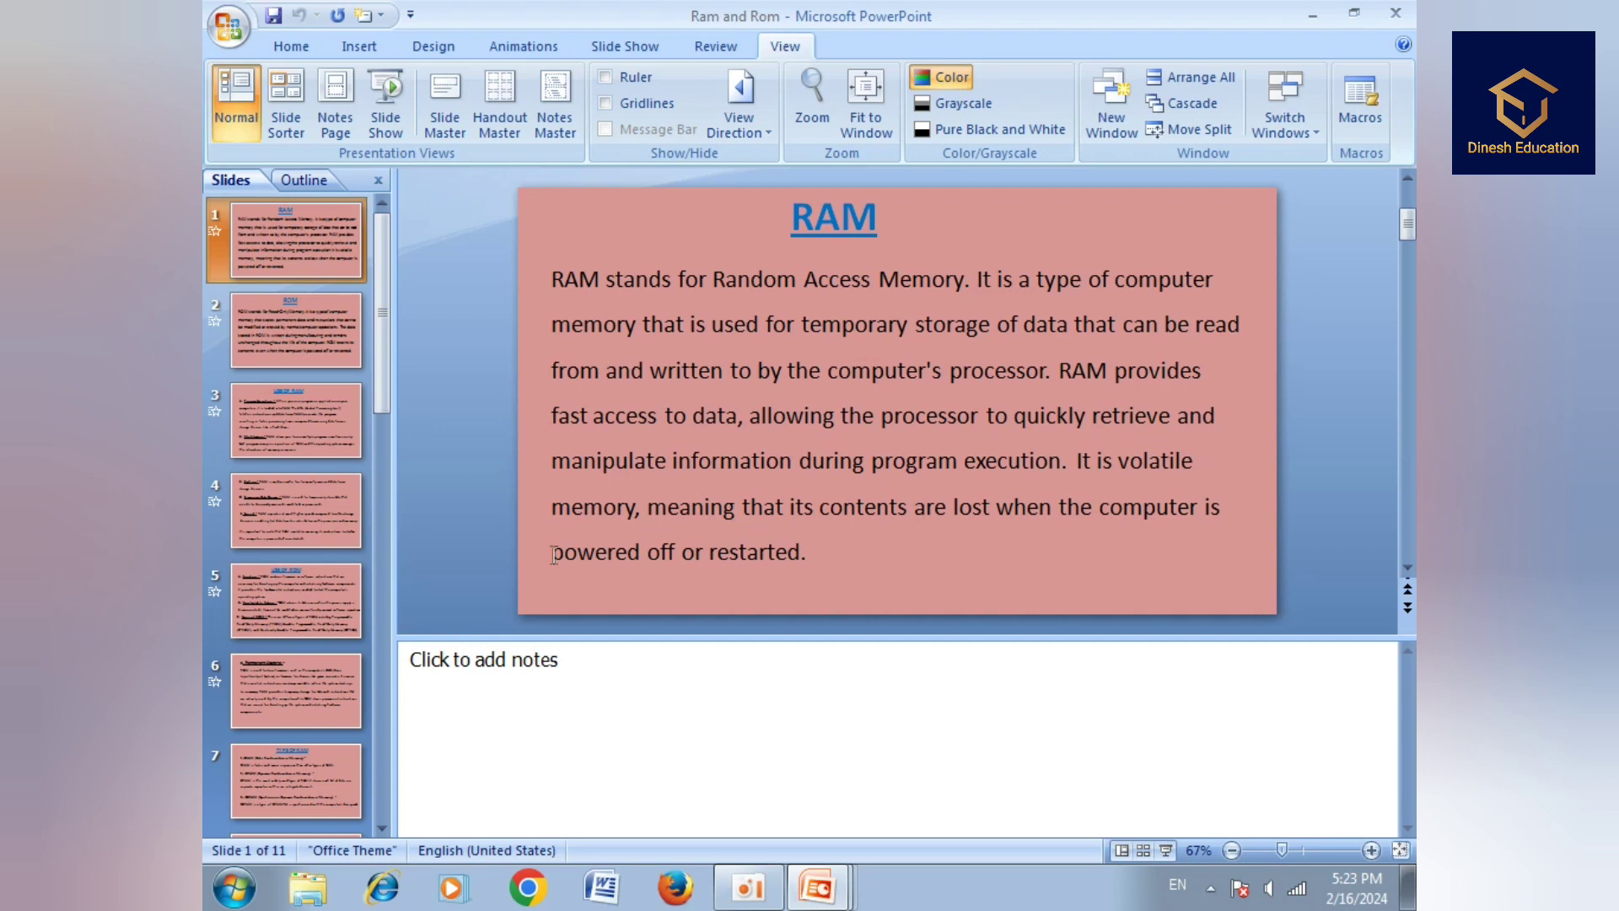
# - Try Move Split repeatedly on the other pane dividers
pyautogui.click(1189, 129)
pyautogui.click(1201, 129)
pyautogui.click(1199, 129)
pyautogui.click(1191, 129)
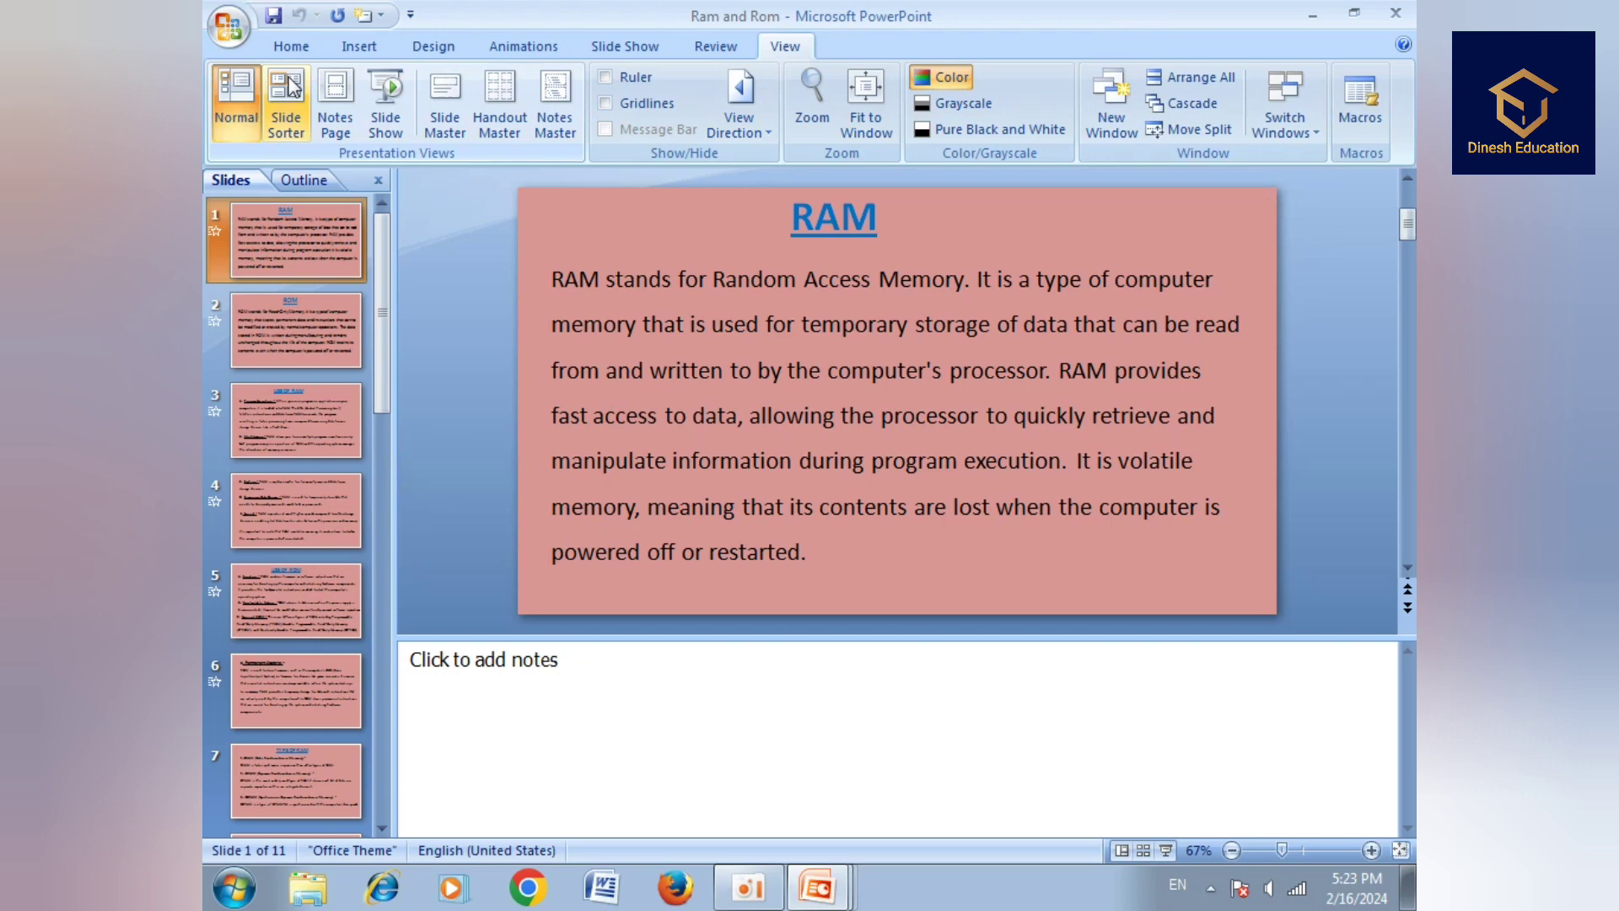
# - Create blank Presentation2 via Office > New, then tile all five presentations
pyautogui.click(226, 34)
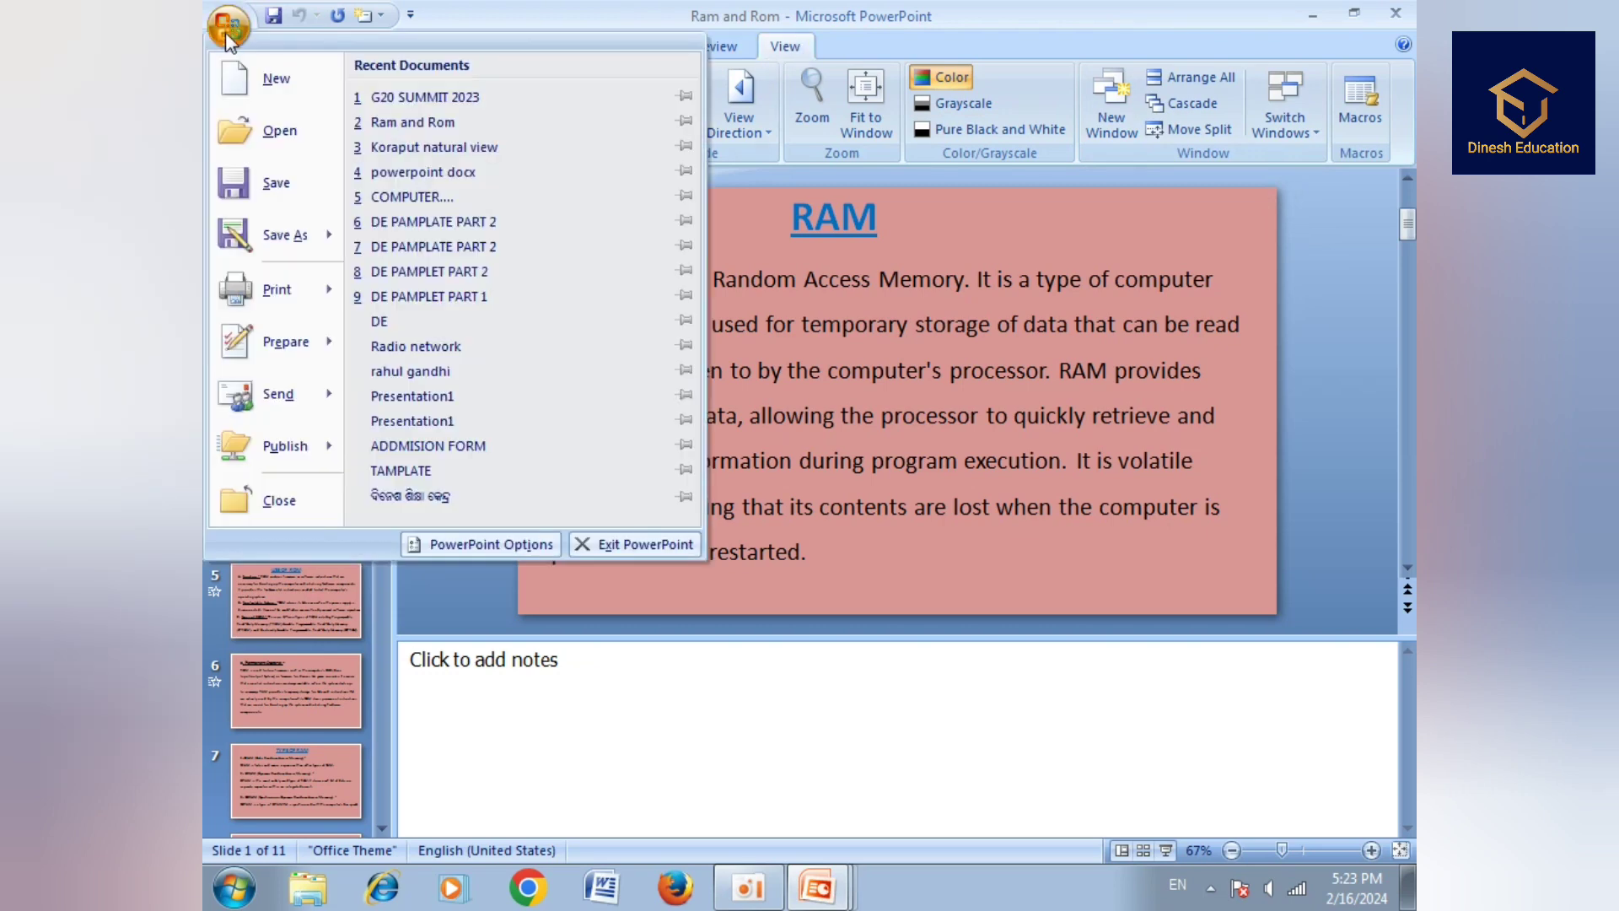
pyautogui.click(268, 80)
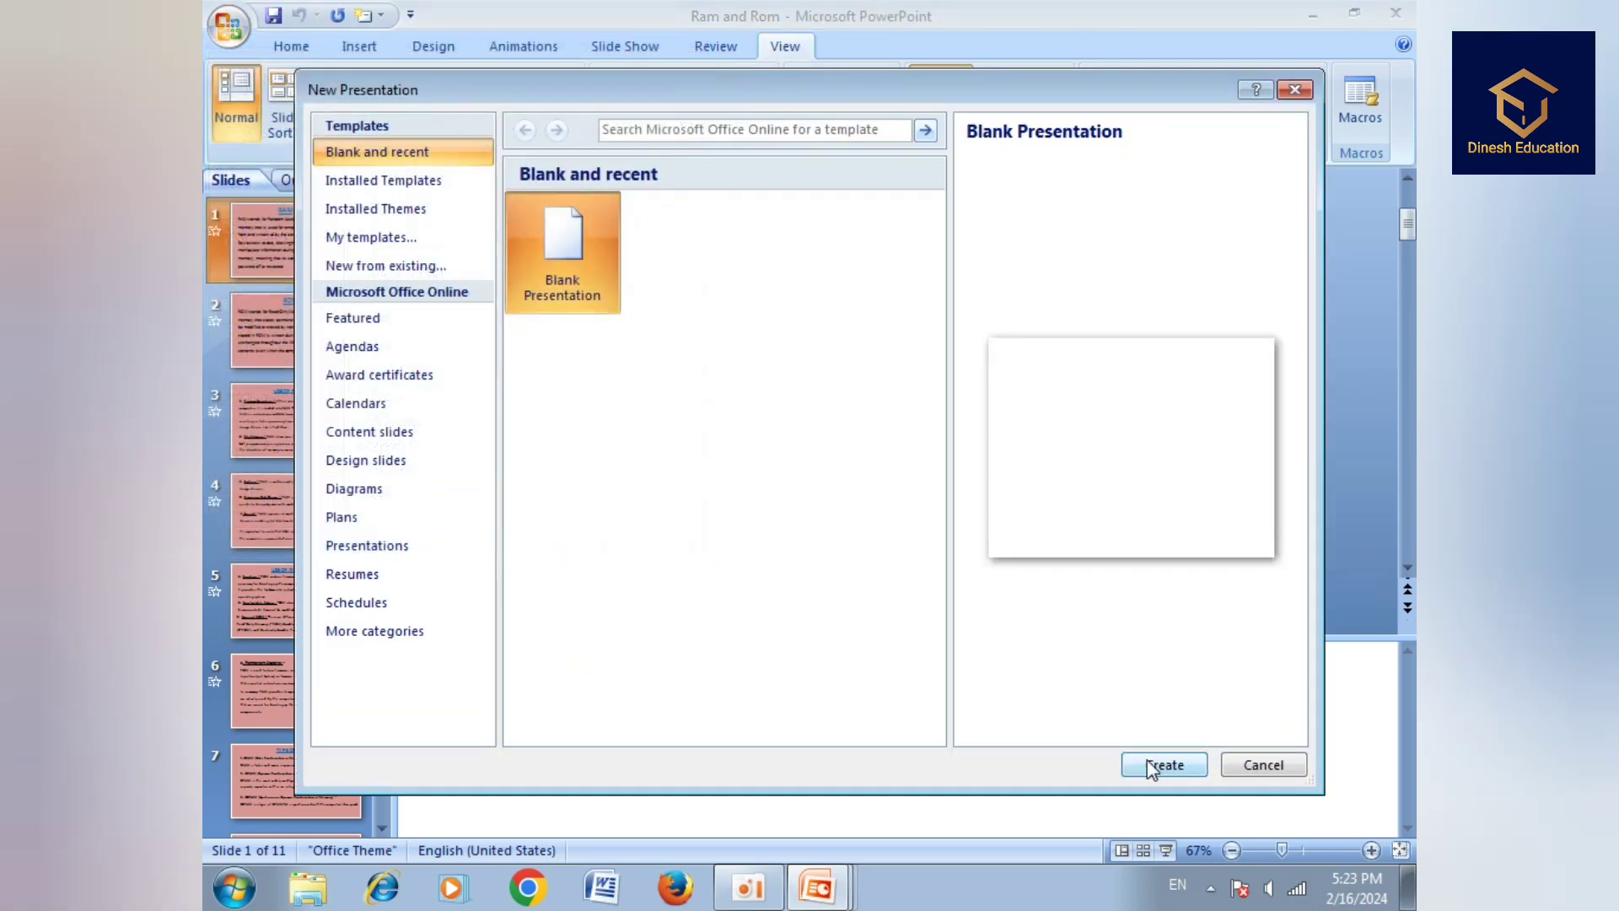
pyautogui.click(1151, 763)
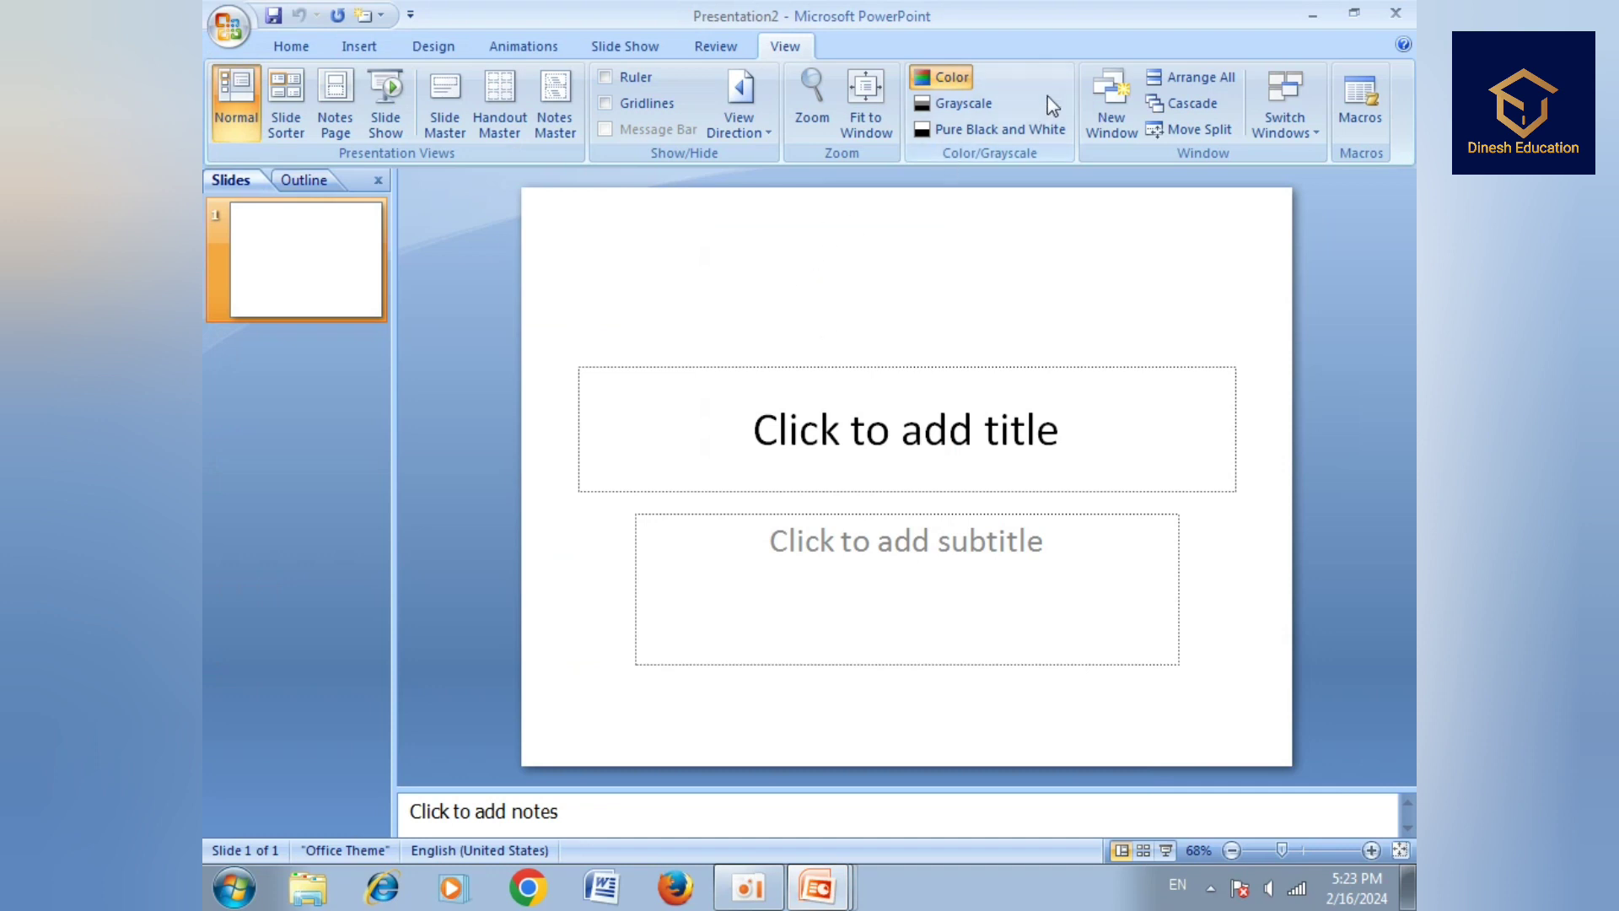
pyautogui.click(1189, 77)
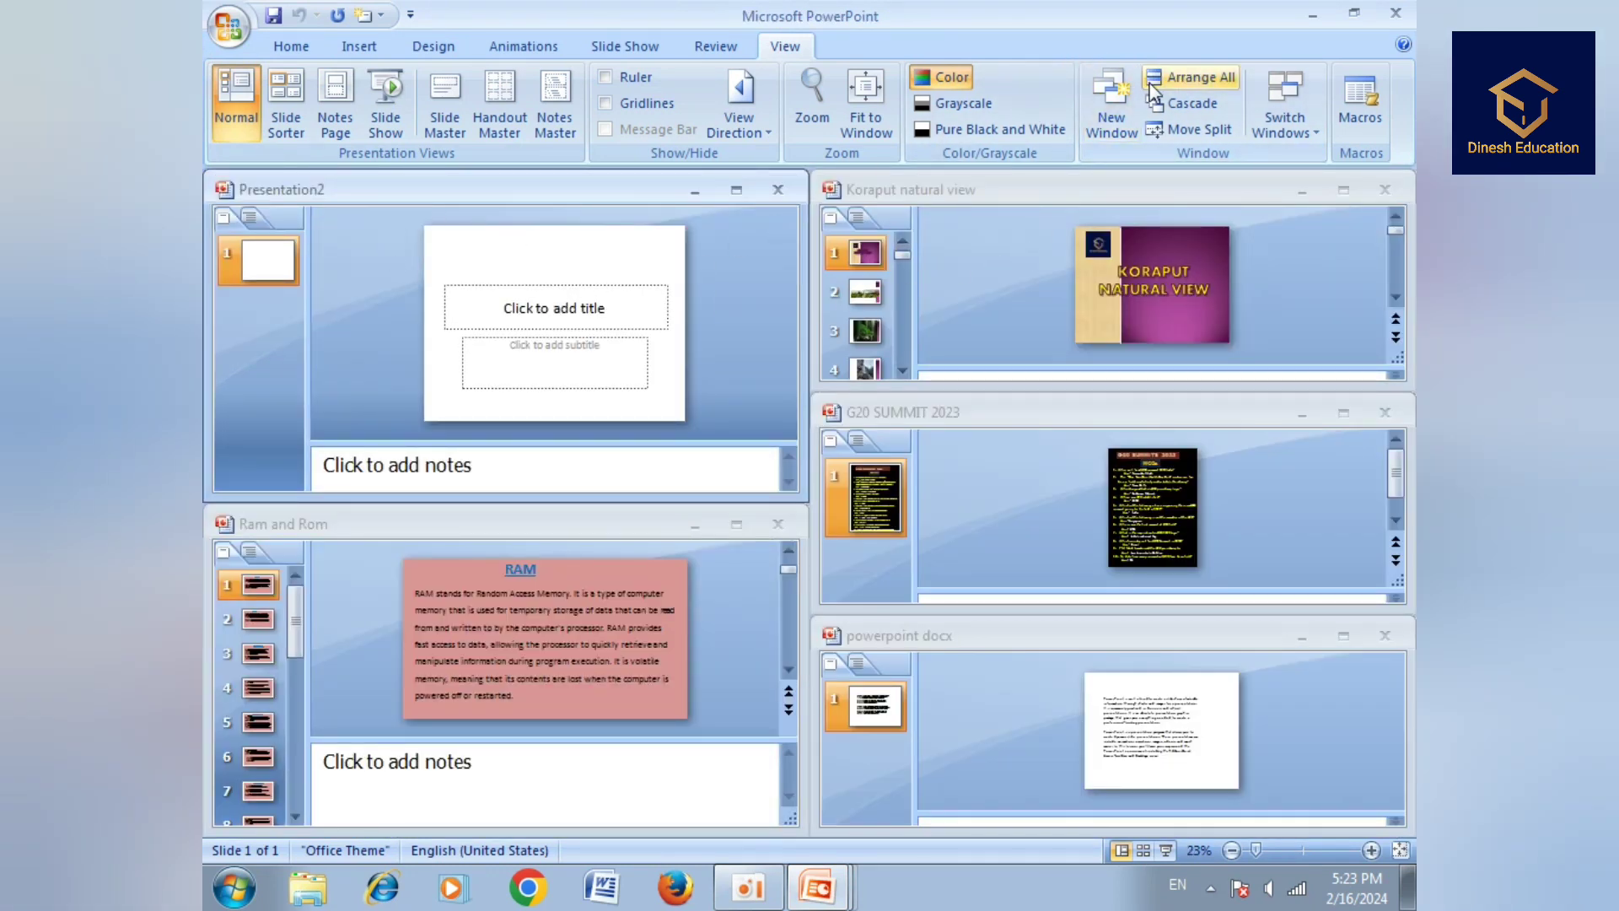
# - Cascade the five presentations, then switch to G20 SUMMIT 2023 and Koraput natural view
pyautogui.click(1180, 102)
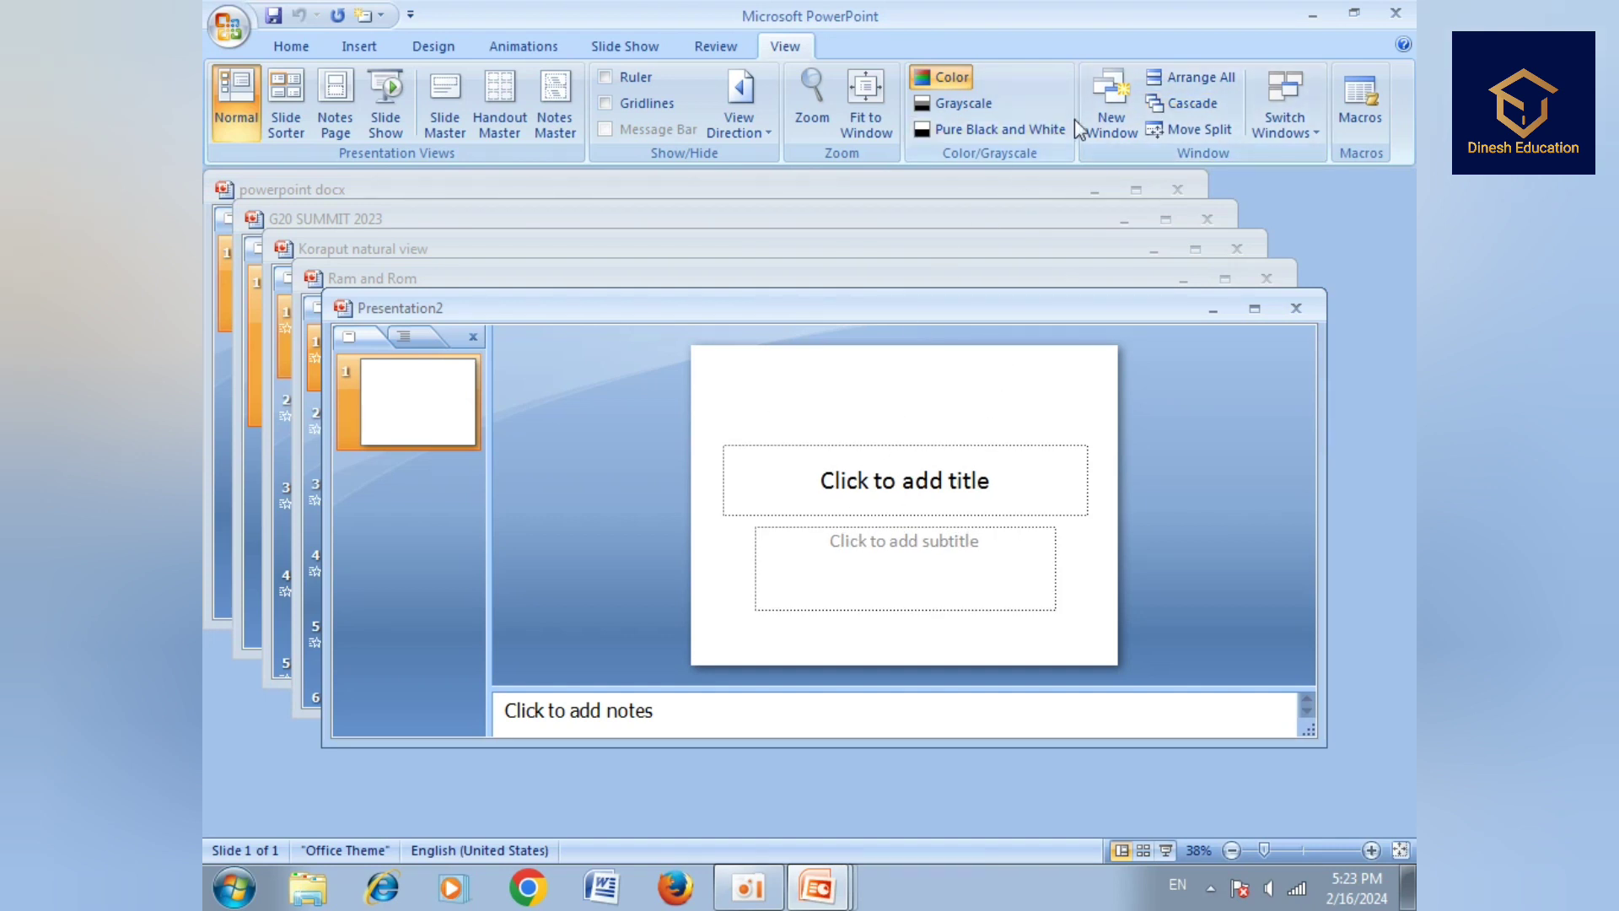
pyautogui.click(1197, 129)
pyautogui.click(1319, 135)
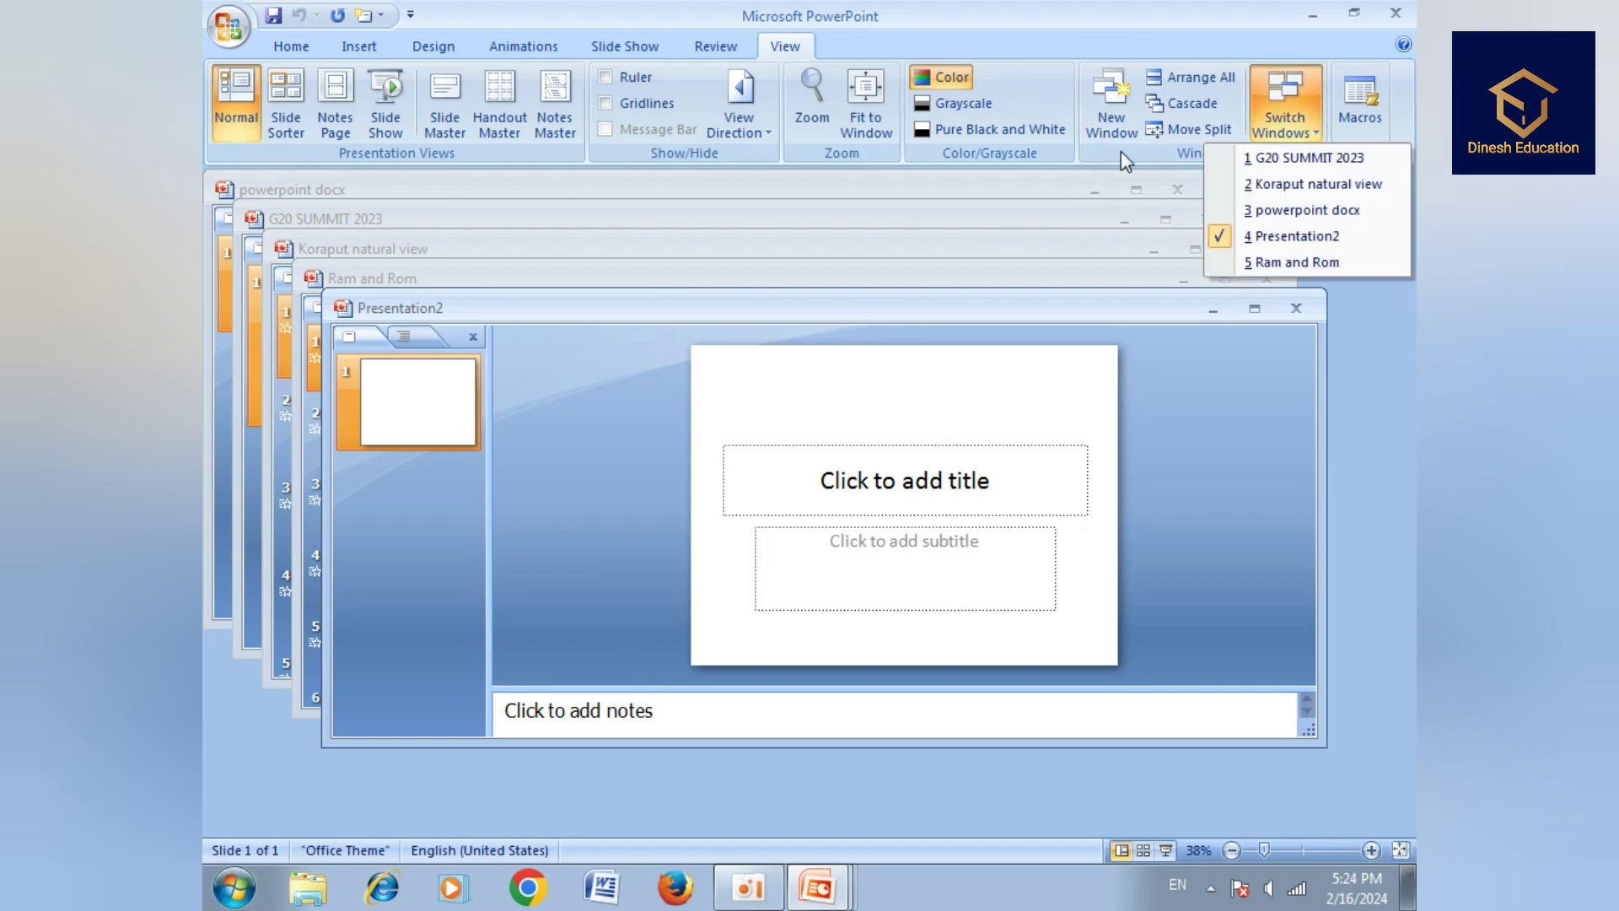
pyautogui.click(1278, 157)
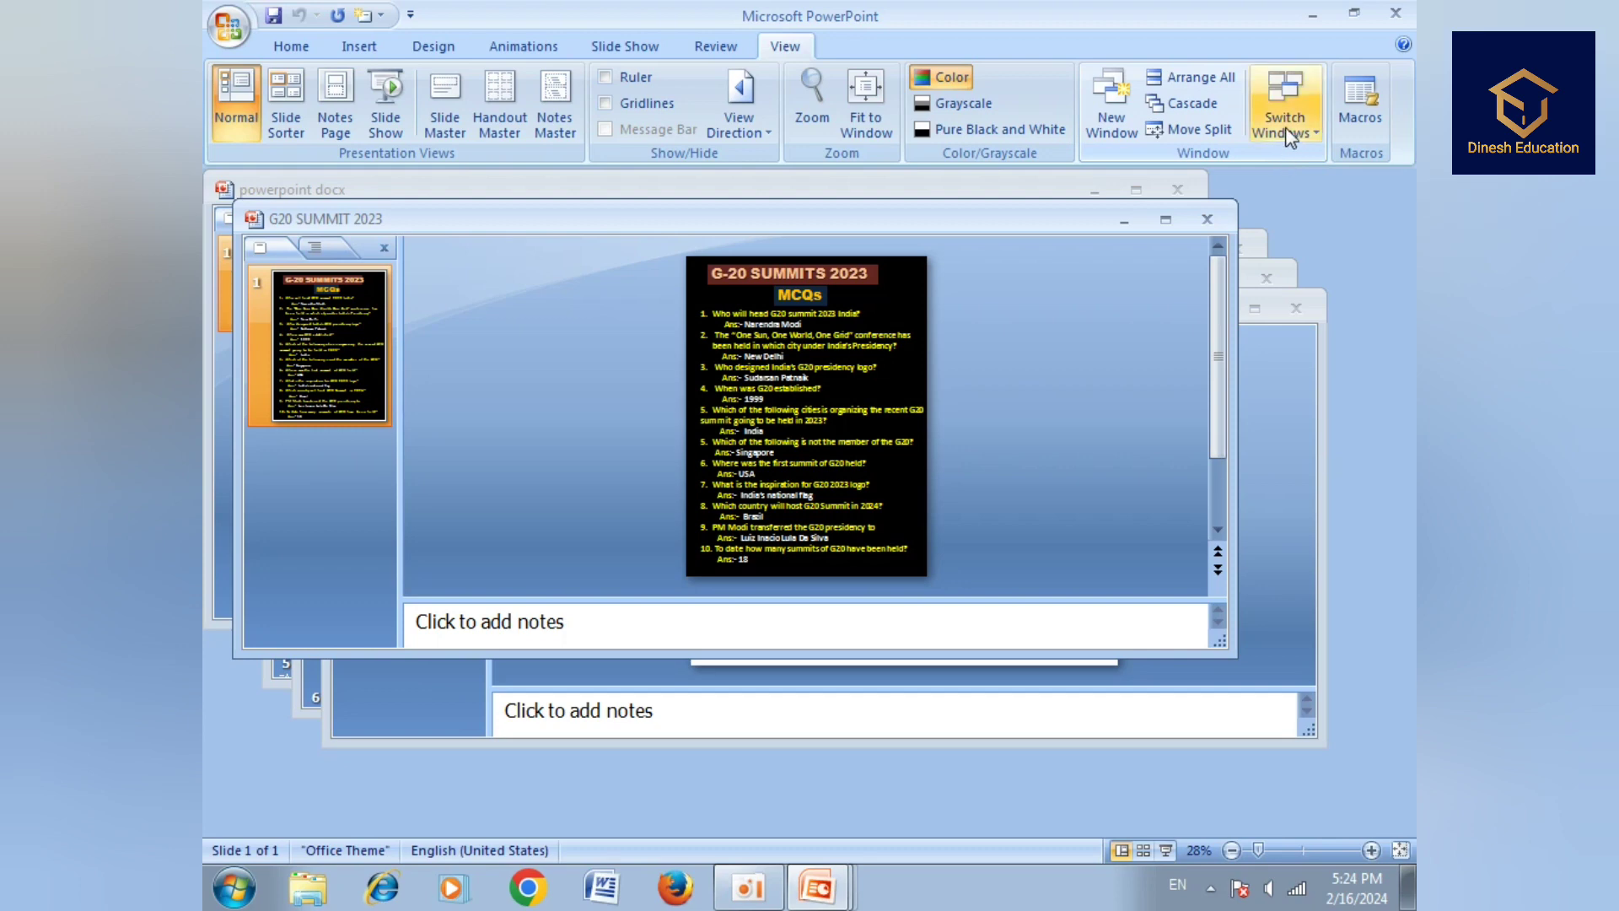
pyautogui.click(1305, 128)
pyautogui.click(1310, 187)
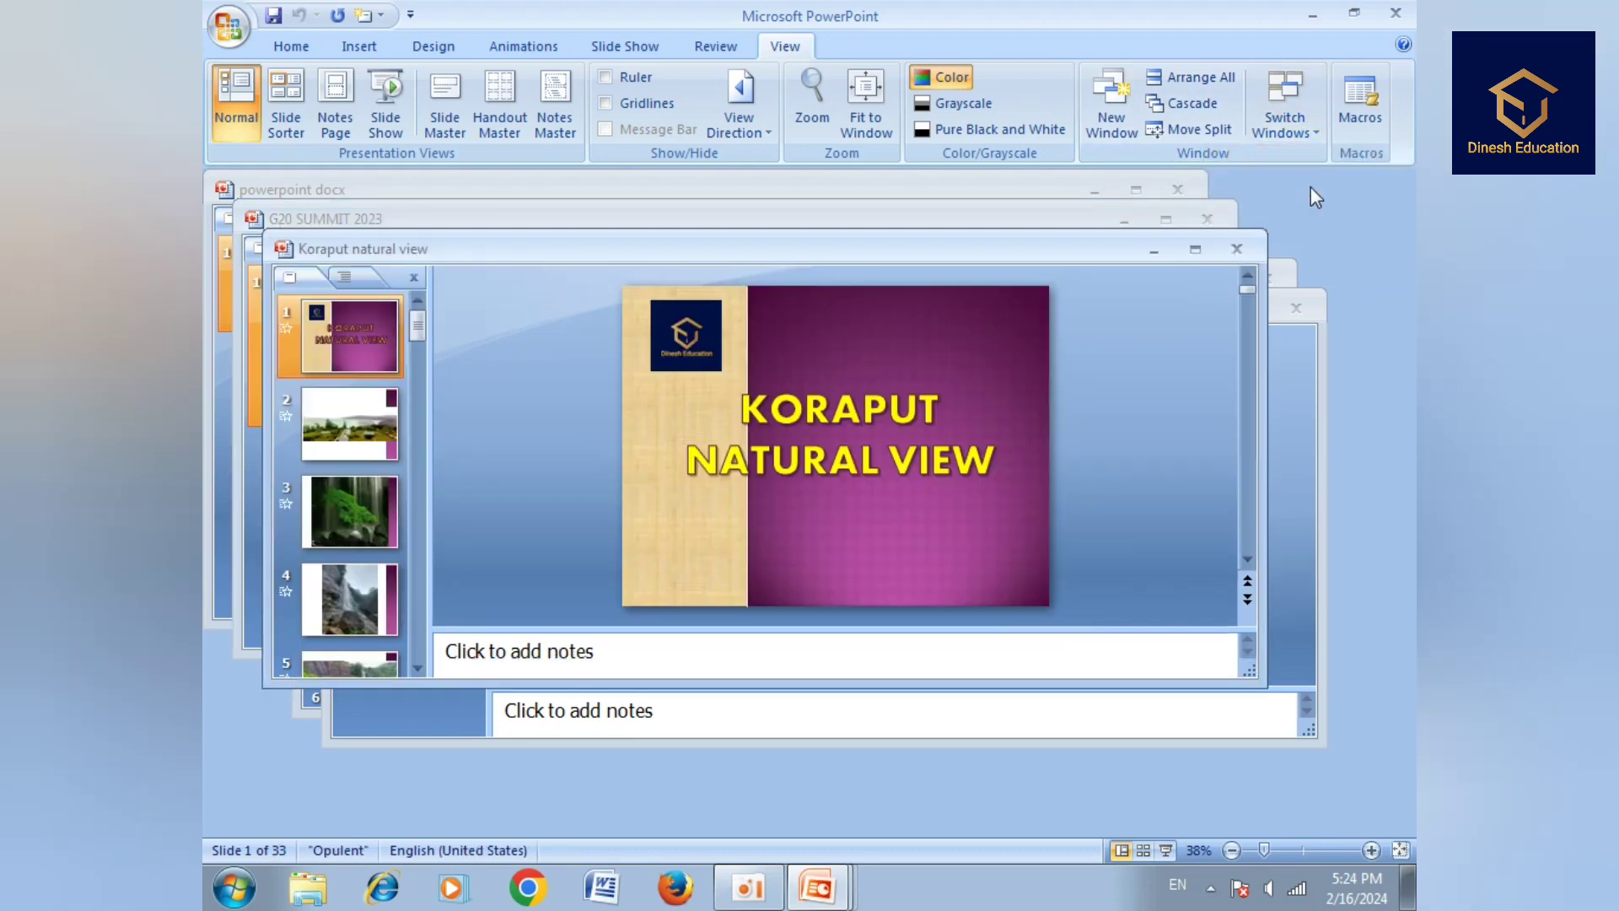
# - Switch in turn to powerpoint docx, Presentation2, and finally Ram and Rom
pyautogui.click(1300, 137)
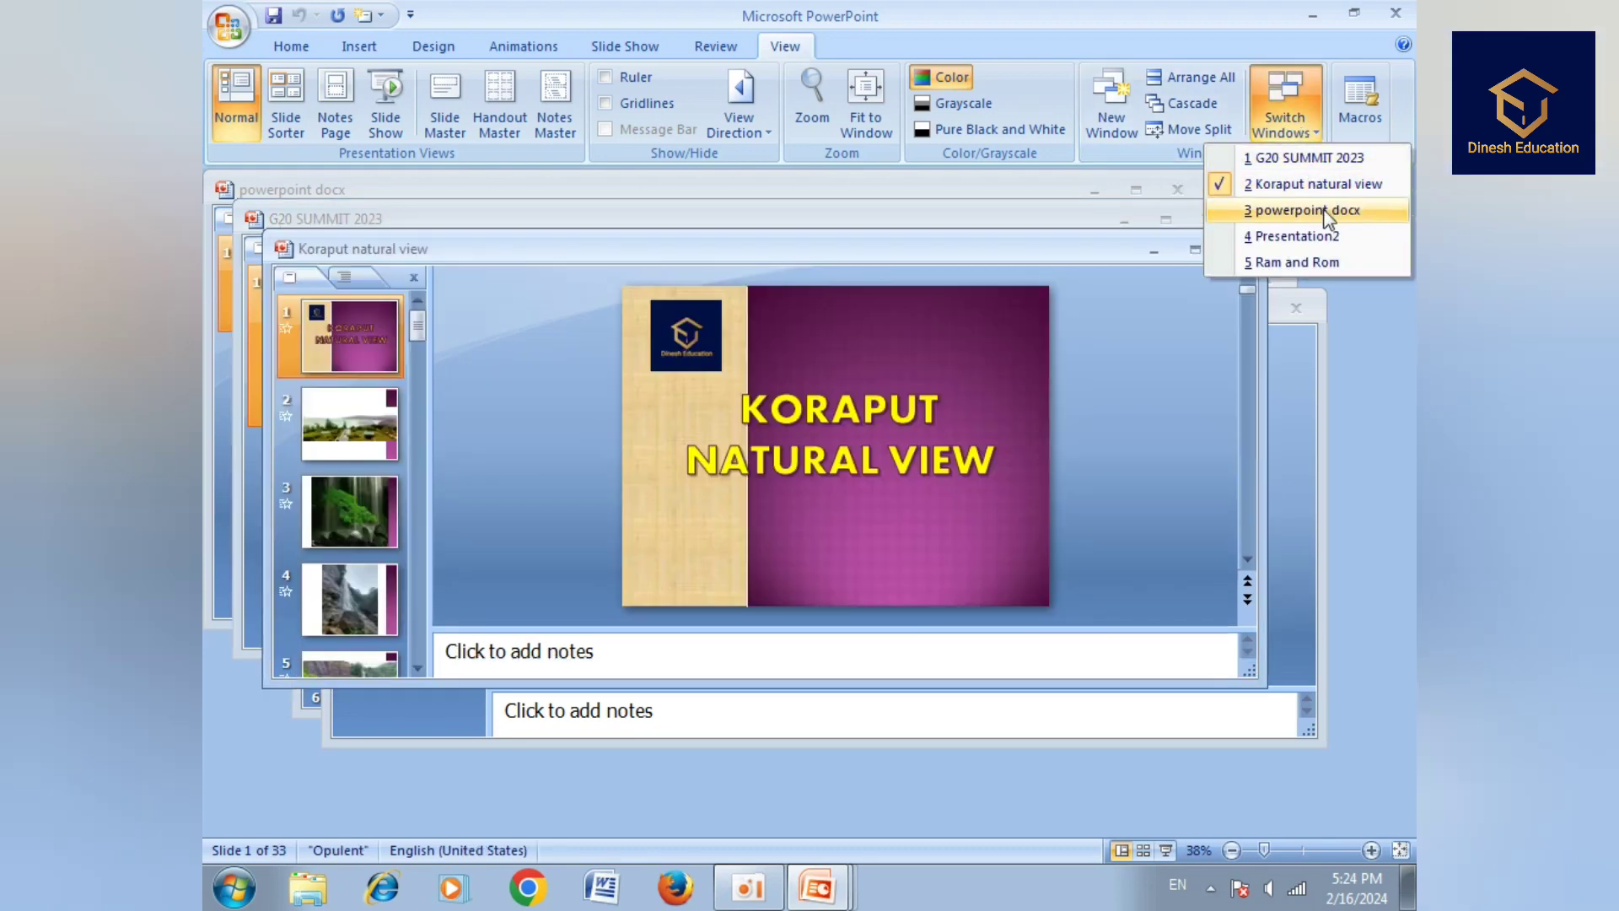
pyautogui.click(1323, 211)
pyautogui.click(1307, 133)
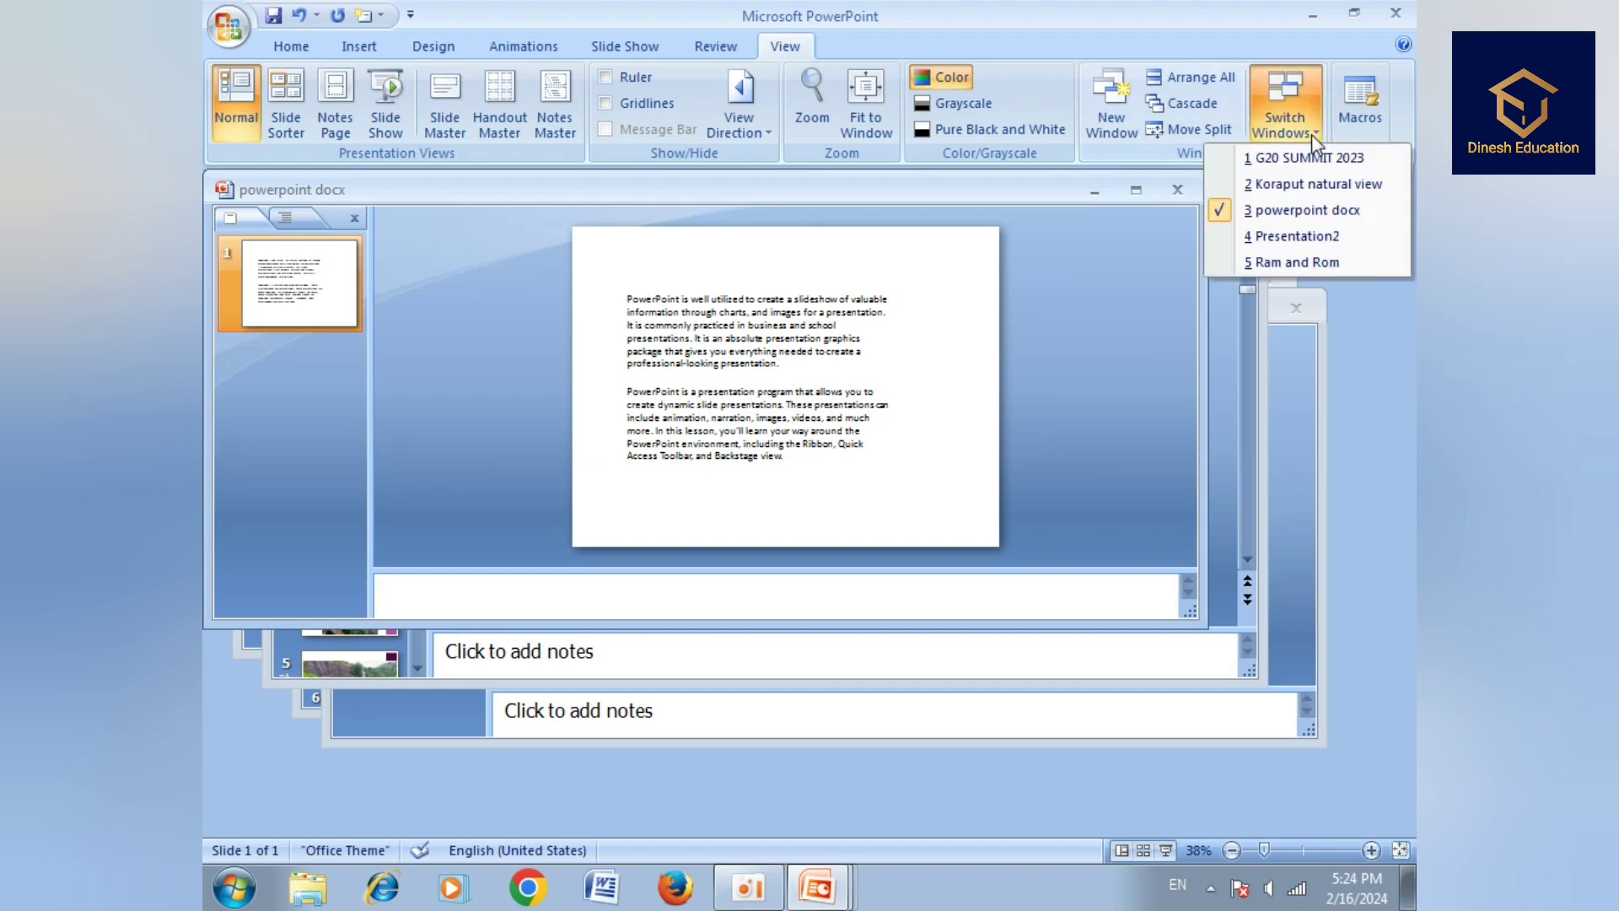
pyautogui.click(1310, 237)
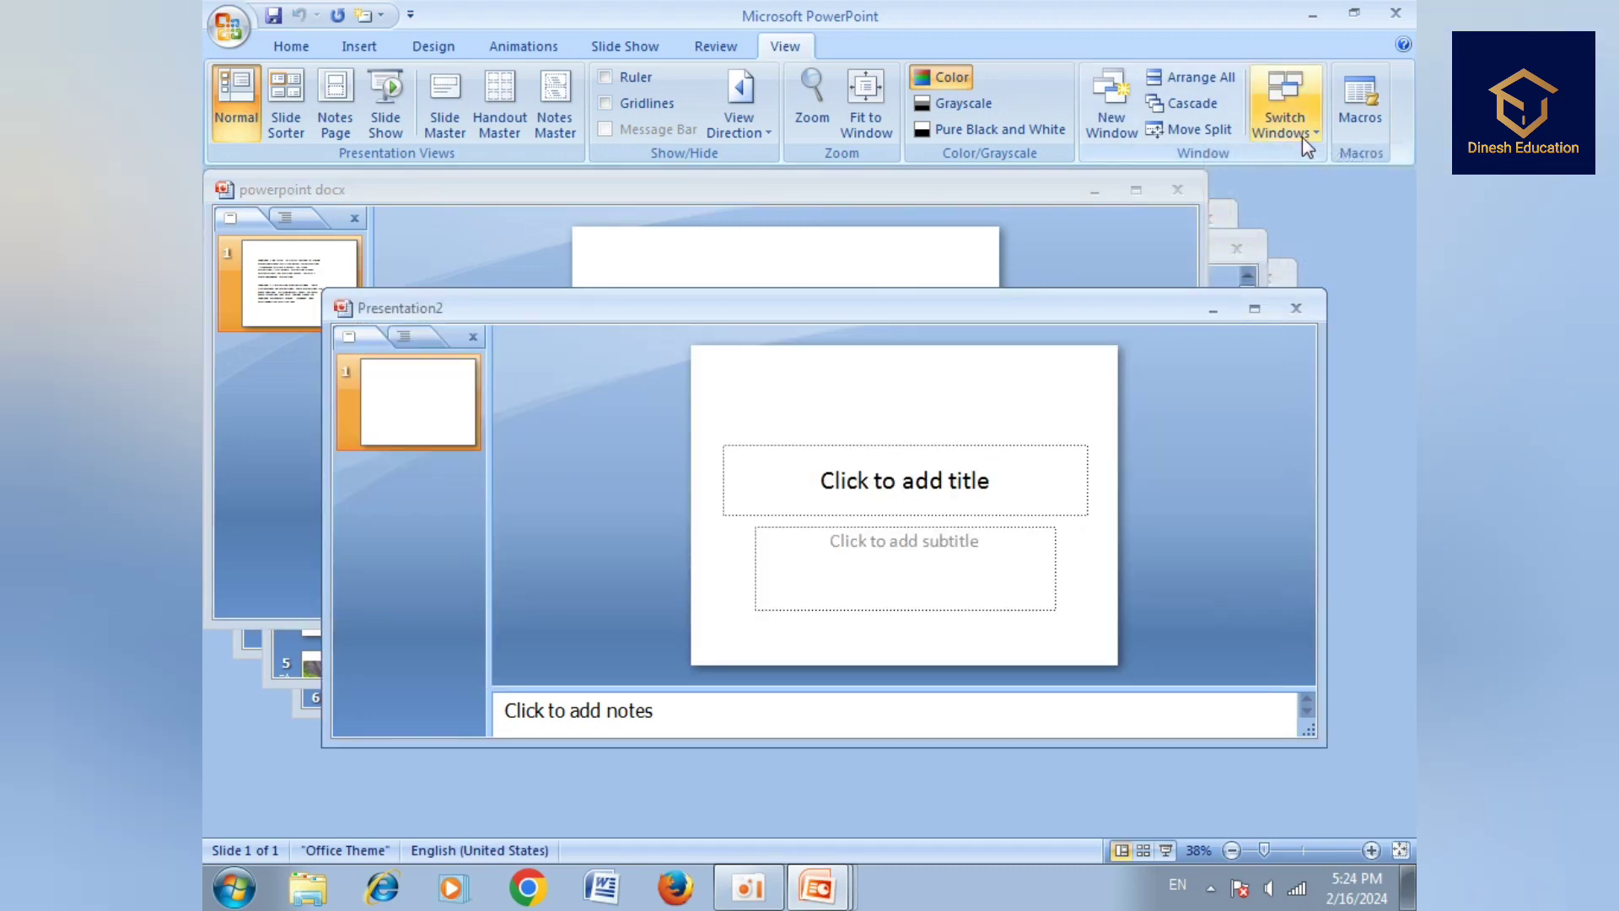
pyautogui.click(1302, 137)
pyautogui.click(1303, 262)
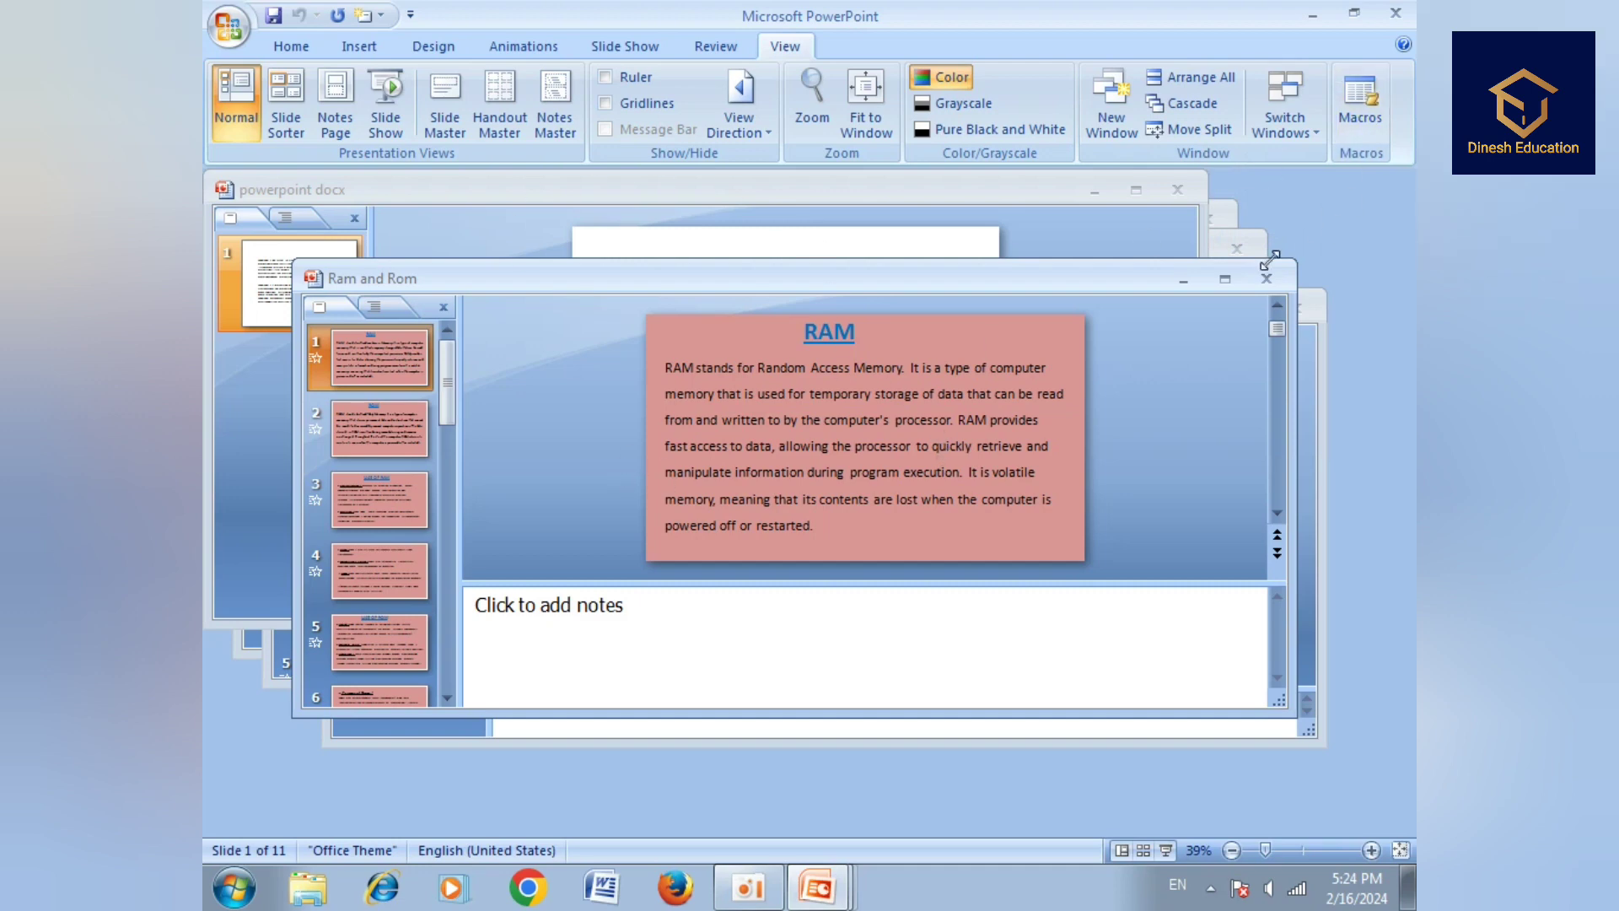
# - Maximize Ram and Rom, re-tile and cascade all five, then switch to Koraput natural view
pyautogui.click(1225, 280)
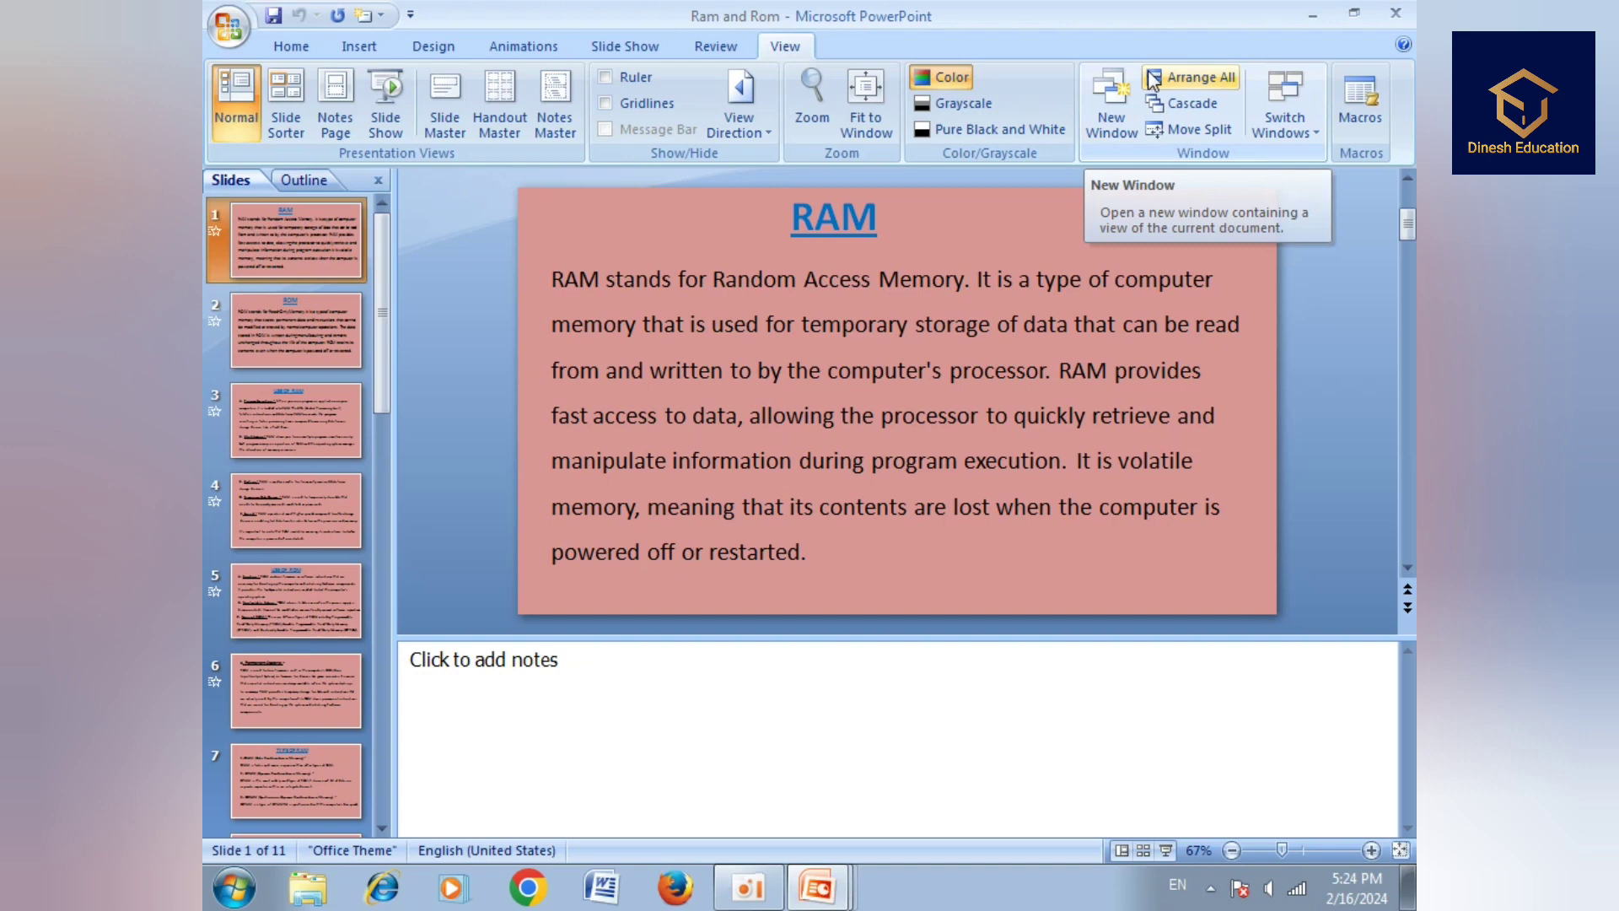
pyautogui.click(1178, 78)
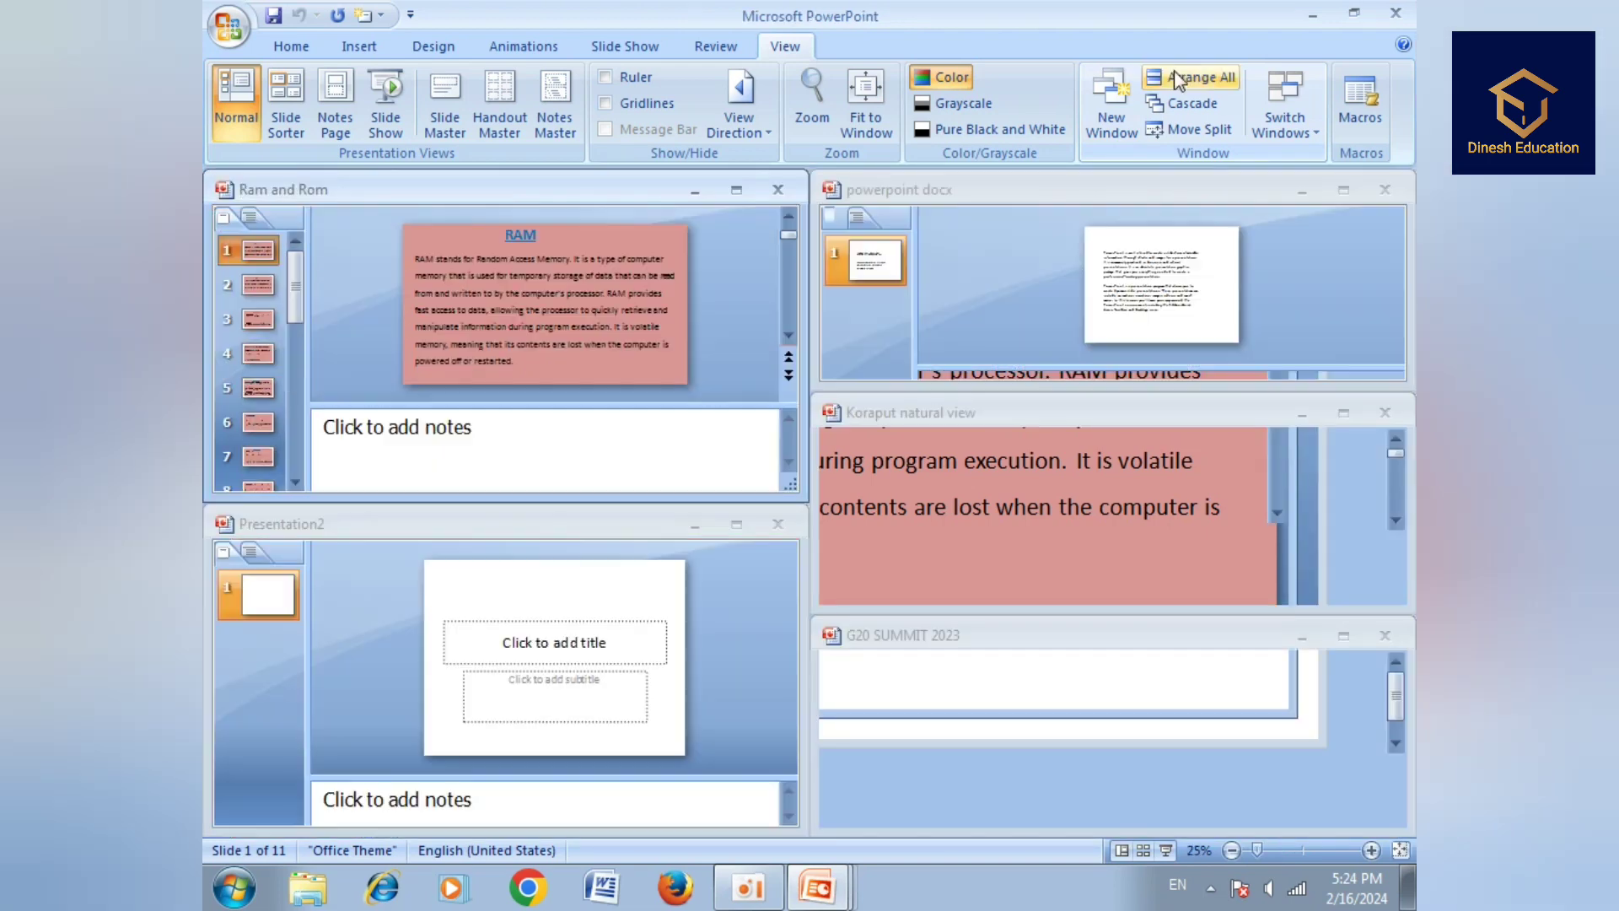
pyautogui.click(1194, 103)
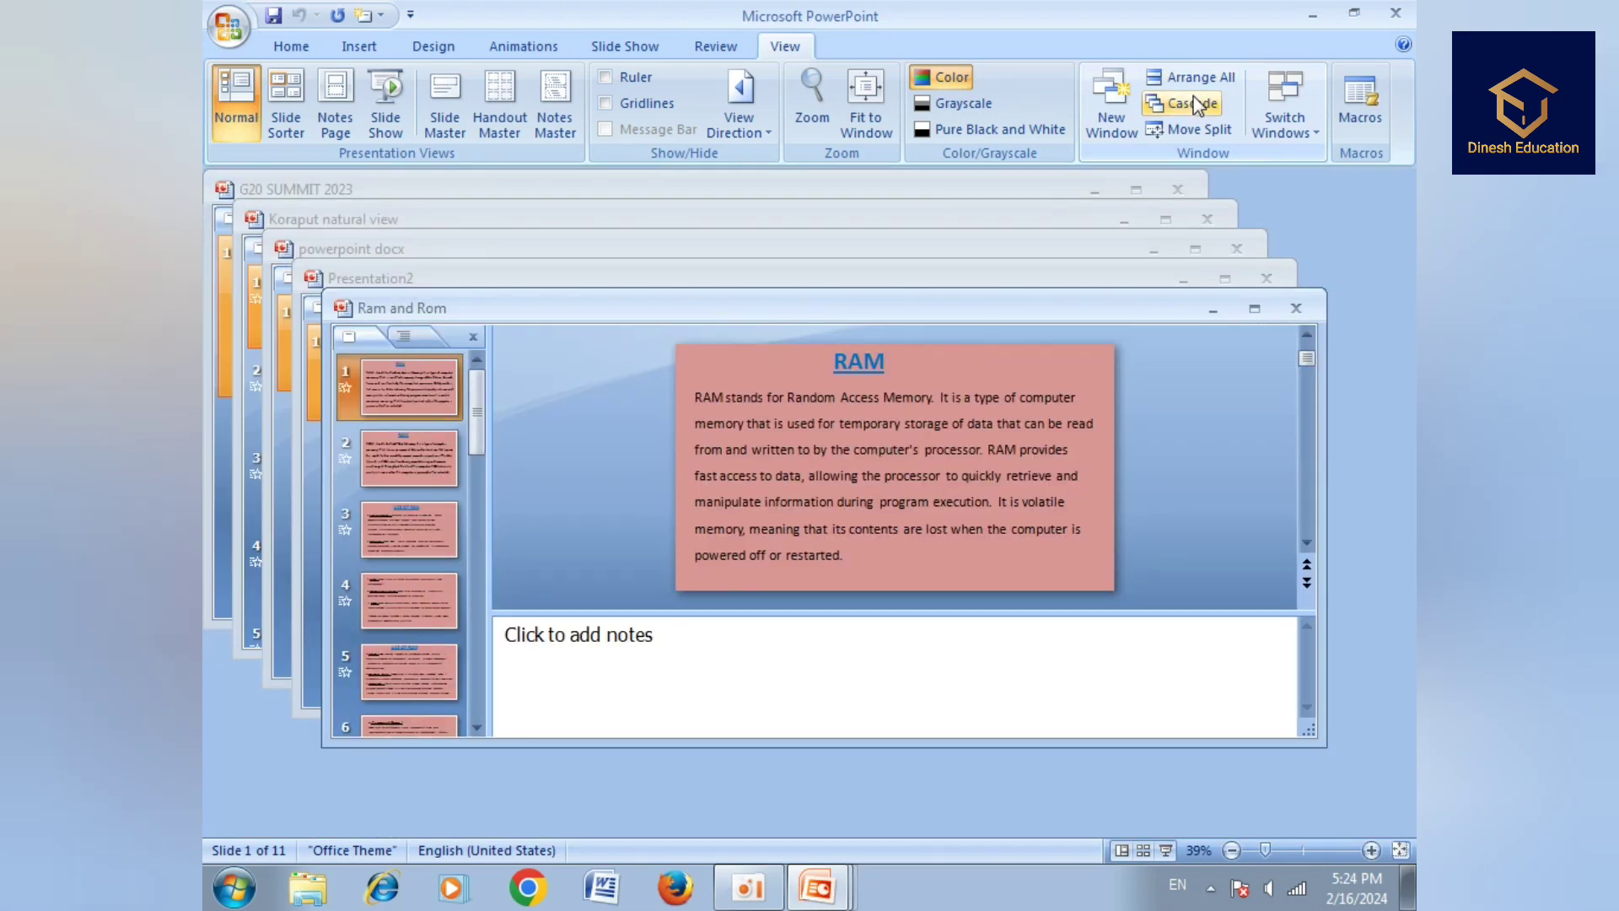
pyautogui.click(1202, 131)
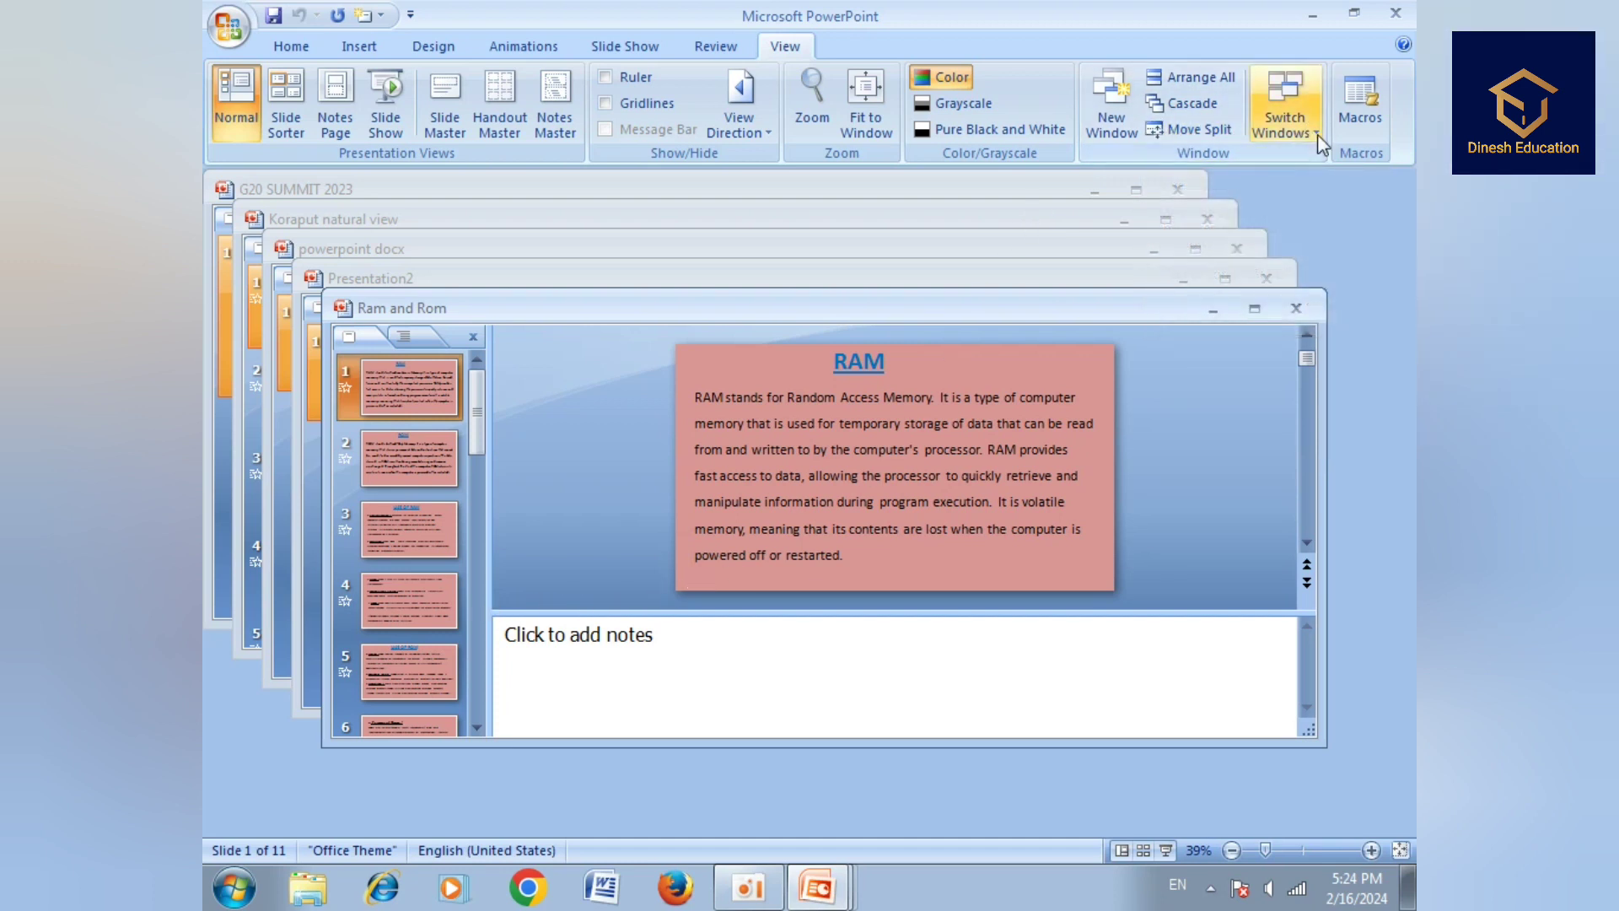
pyautogui.click(1294, 122)
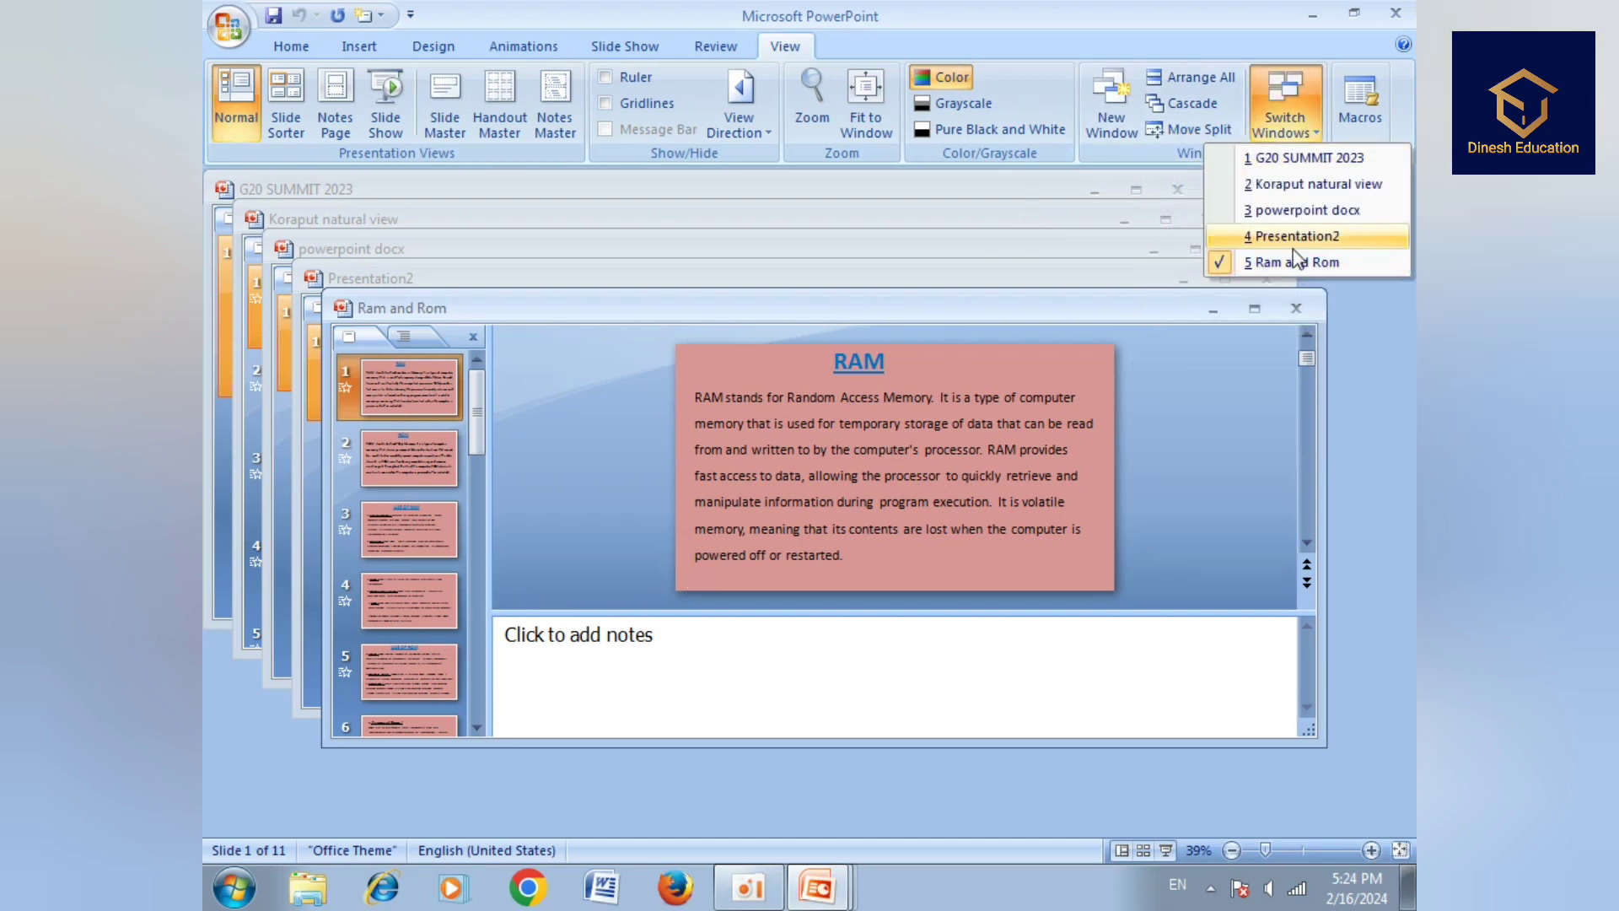
pyautogui.click(1282, 186)
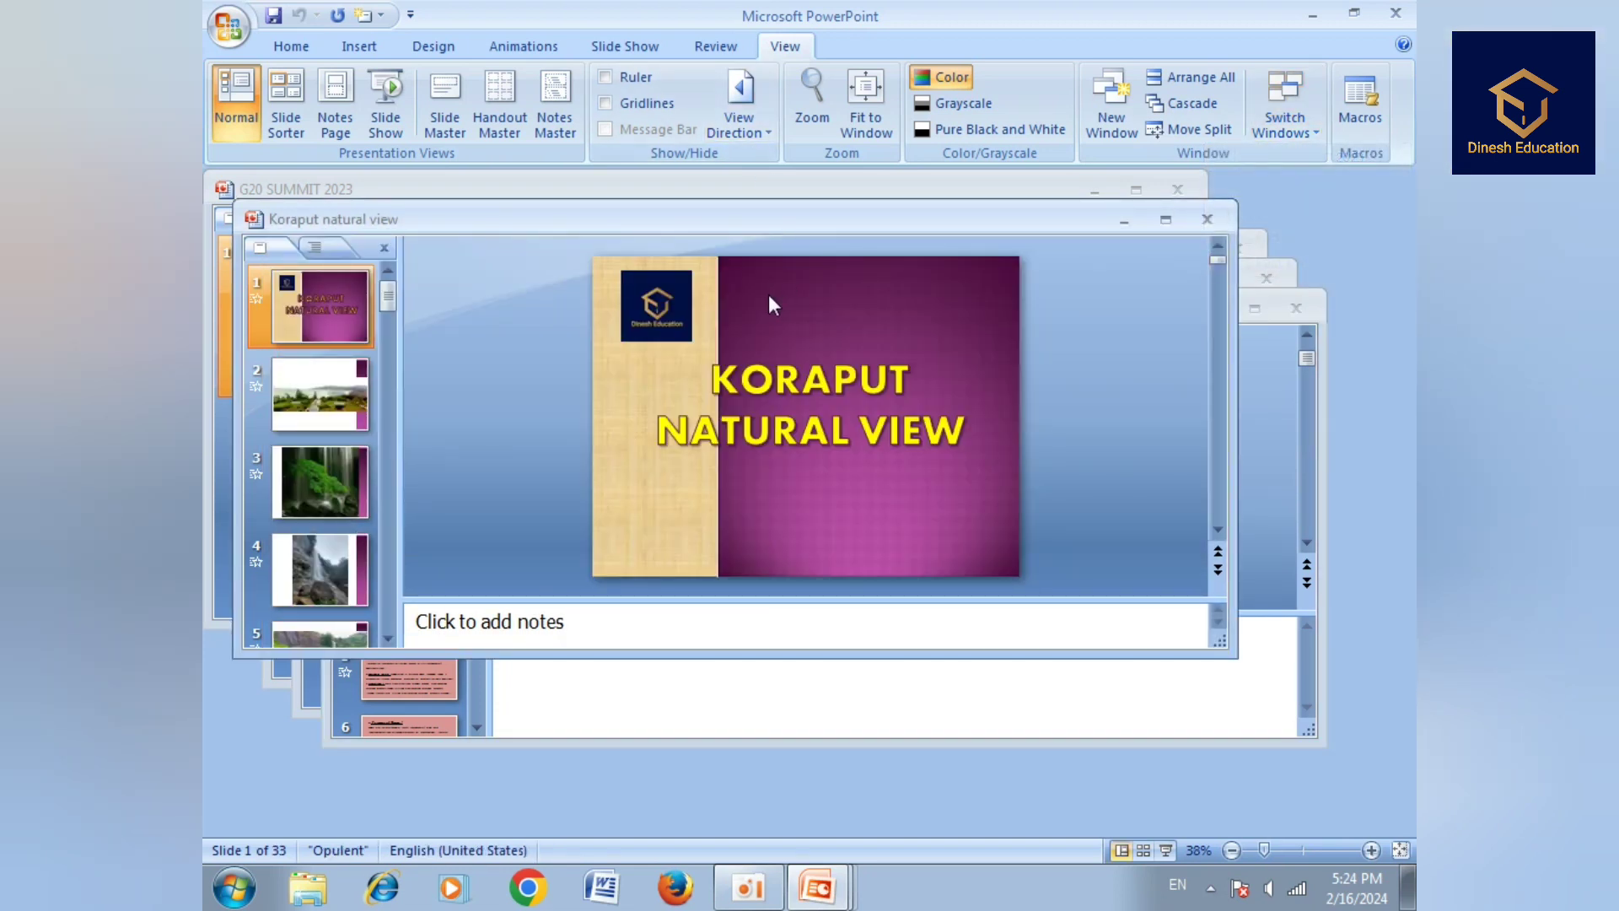